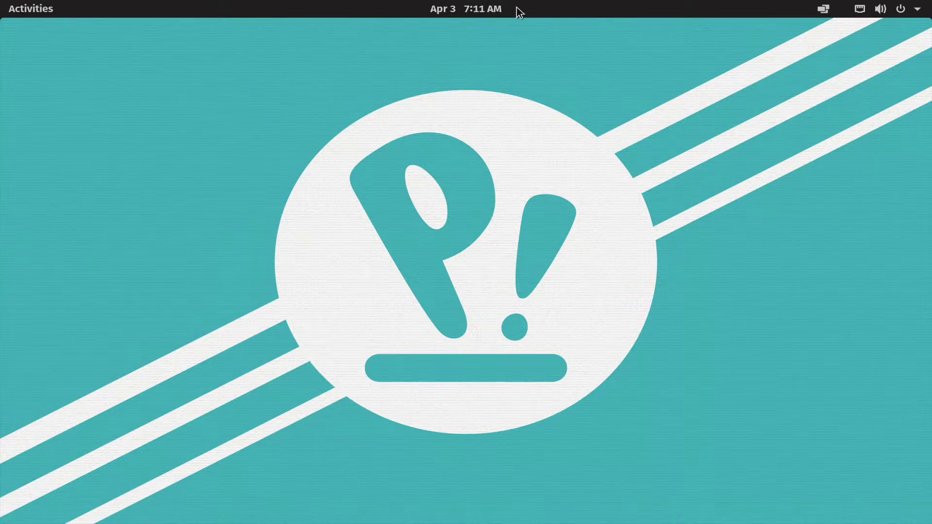
# View the desktop's calendar and notification area, including the Do Not Disturb switch, and close it.
pyautogui.click(473, 10)
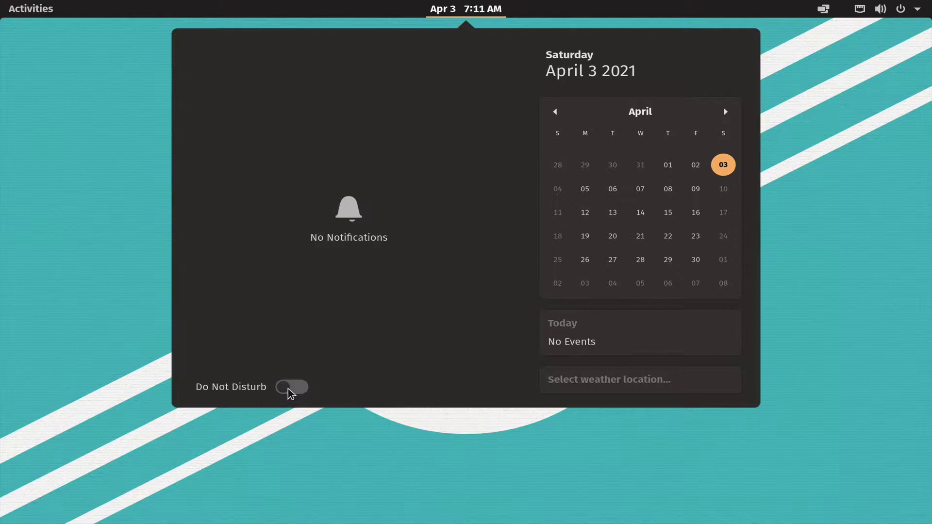
pyautogui.click(482, 6)
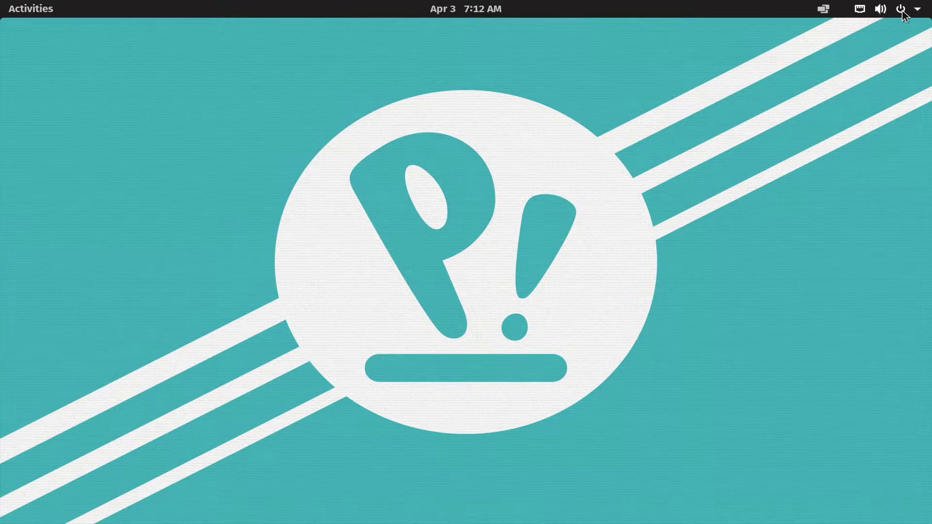
# Examine the system menu's volume slider, wired connection options and Bluetooth options.
pyautogui.click(863, 4)
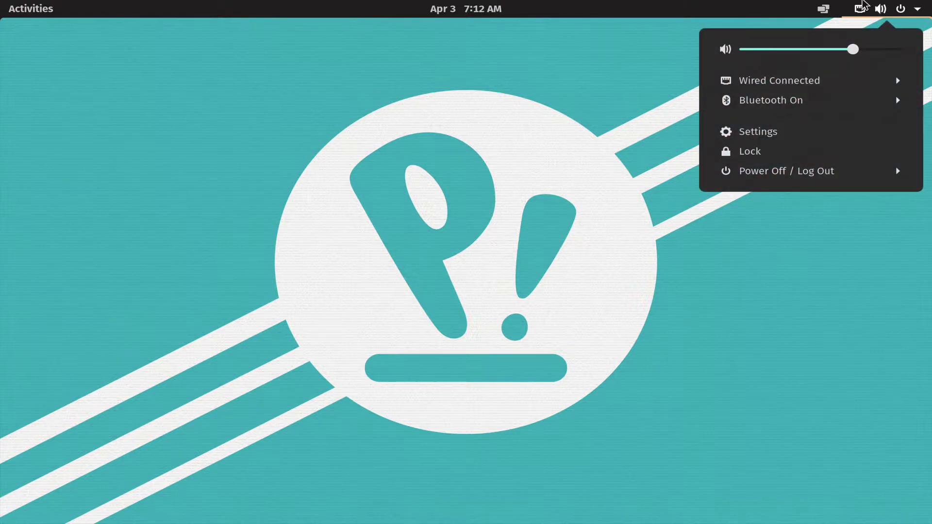
pyautogui.click(883, 6)
pyautogui.click(884, 5)
pyautogui.moveTo(854, 51); pyautogui.dragTo(858, 71)
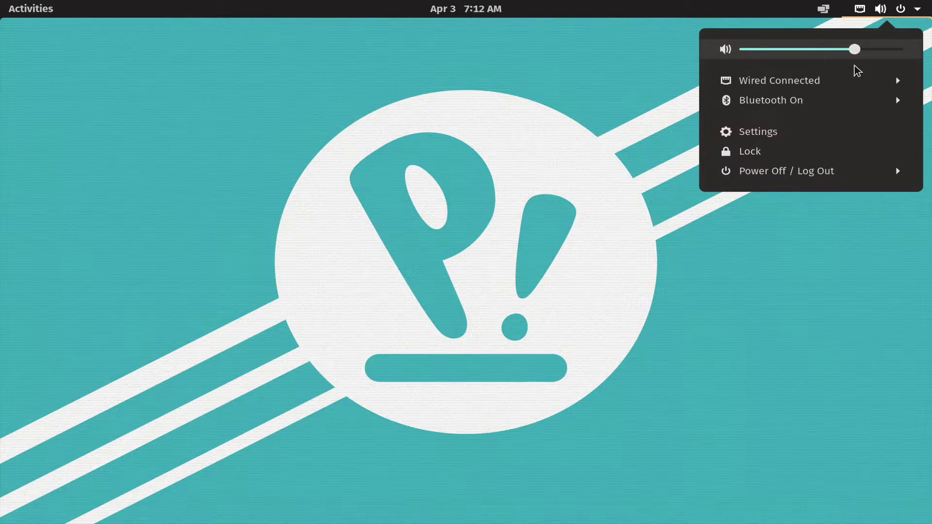
pyautogui.click(824, 82)
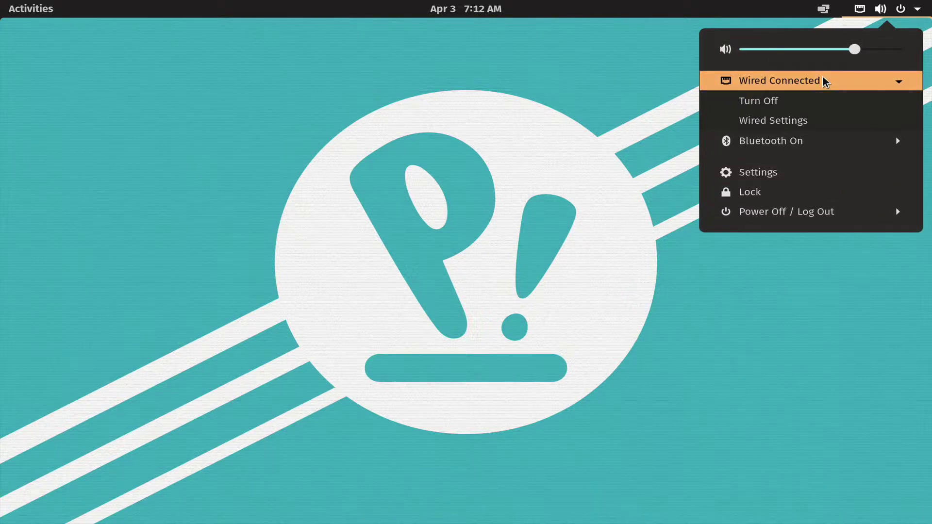
pyautogui.click(816, 81)
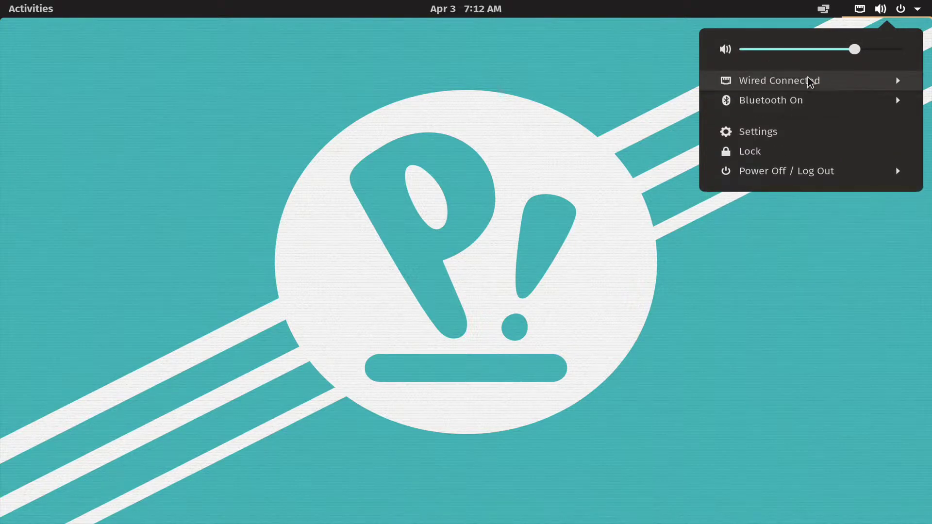
pyautogui.click(773, 81)
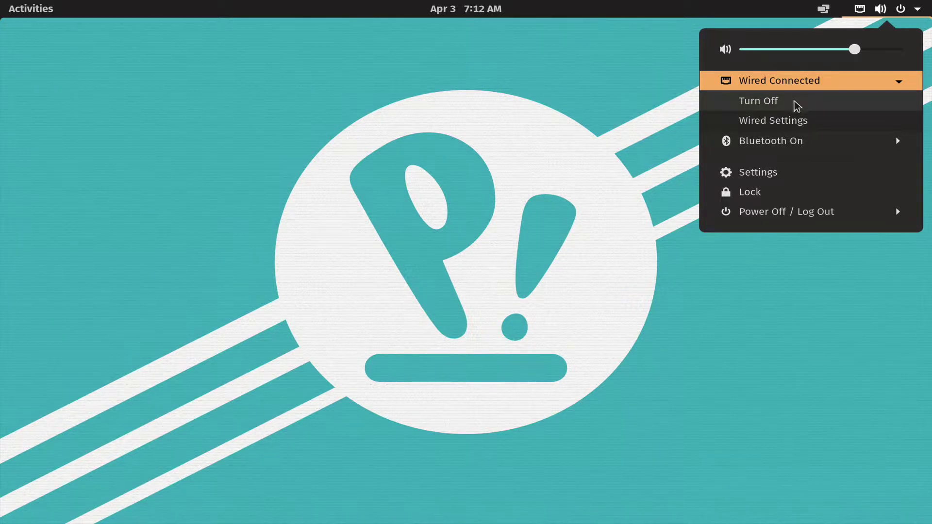
pyautogui.click(800, 141)
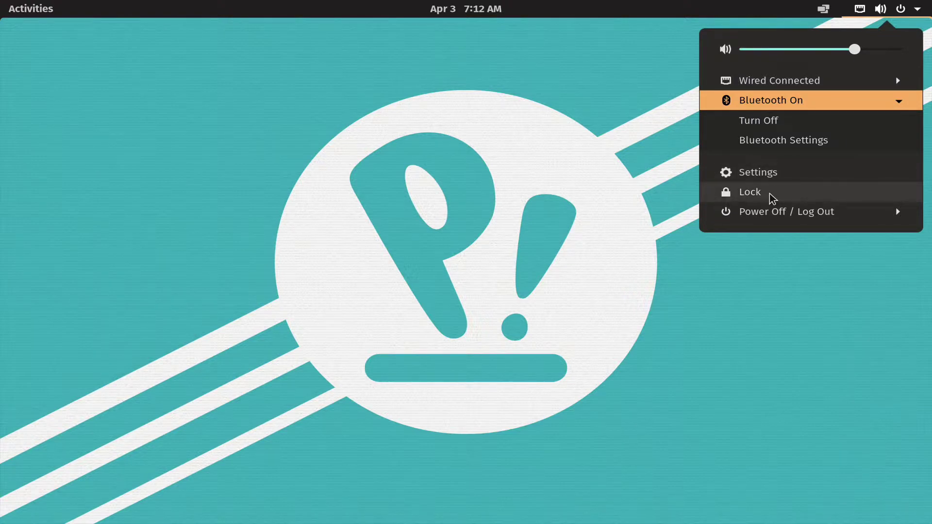
# Examine the power and log-out options, bring up the Power Off confirmation, and cancel it.
pyautogui.click(772, 220)
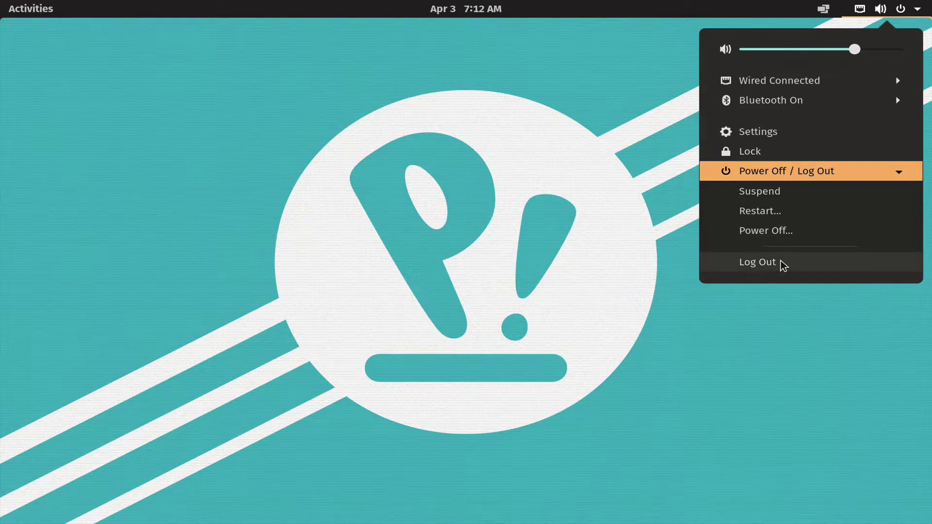
pyautogui.click(785, 231)
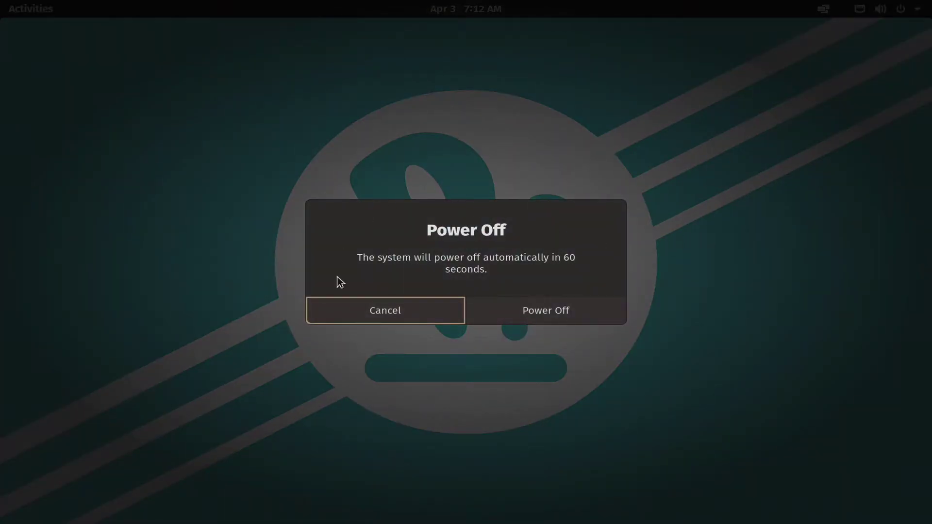
pyautogui.click(413, 313)
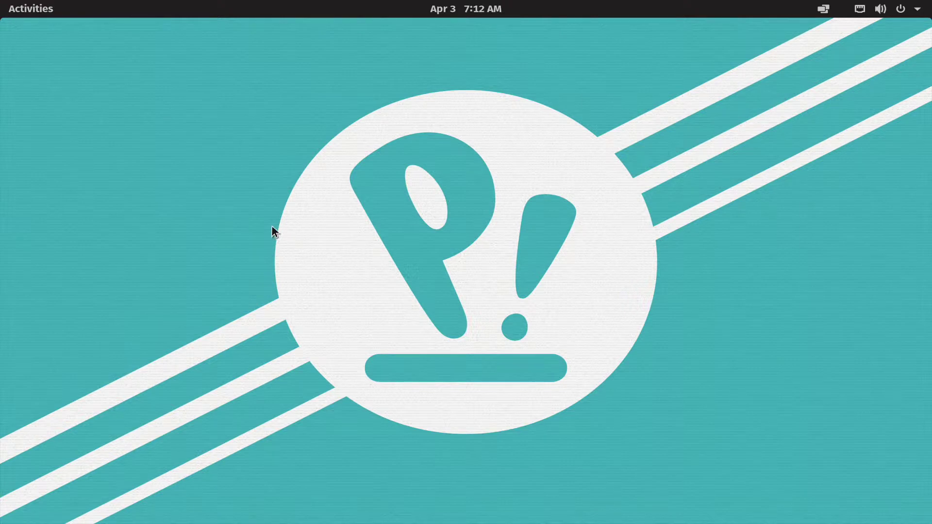
# Open the Activities overview with its search field and workspaces, and display all installed applications.
pyautogui.click(41, 11)
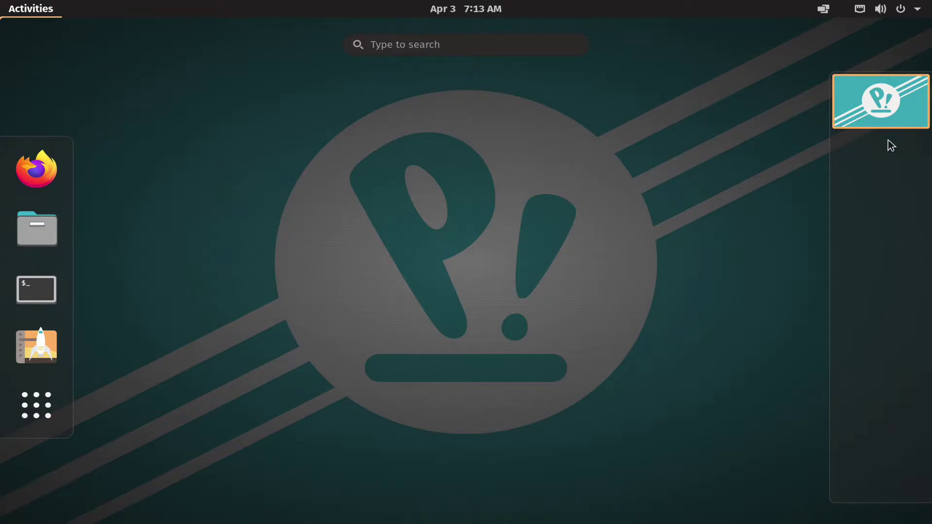
pyautogui.click(476, 45)
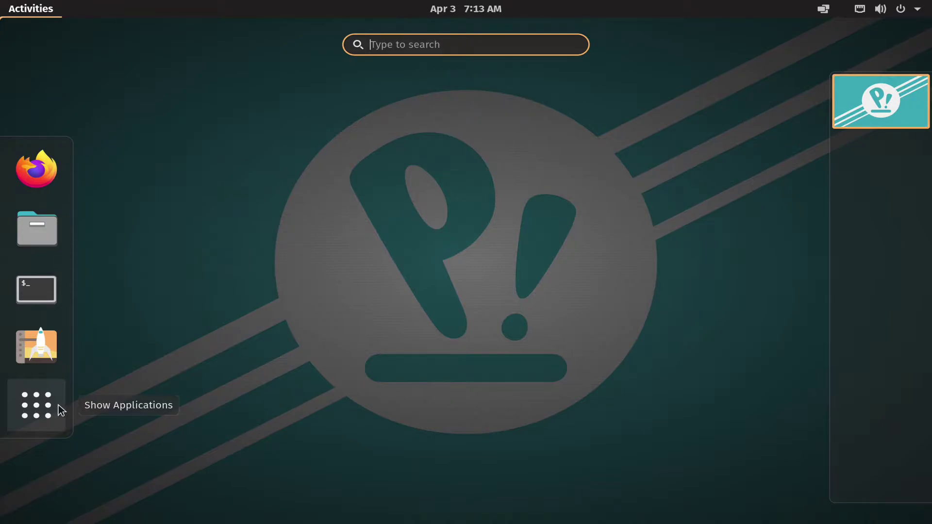
pyautogui.click(38, 406)
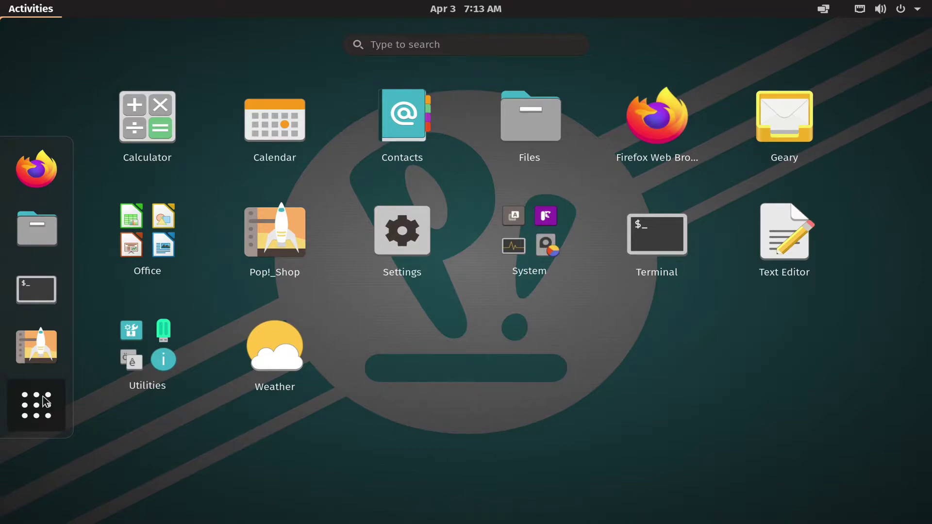
# Look through the Office, System and Utilities application folders, including the second page of Utilities.
pyautogui.click(164, 223)
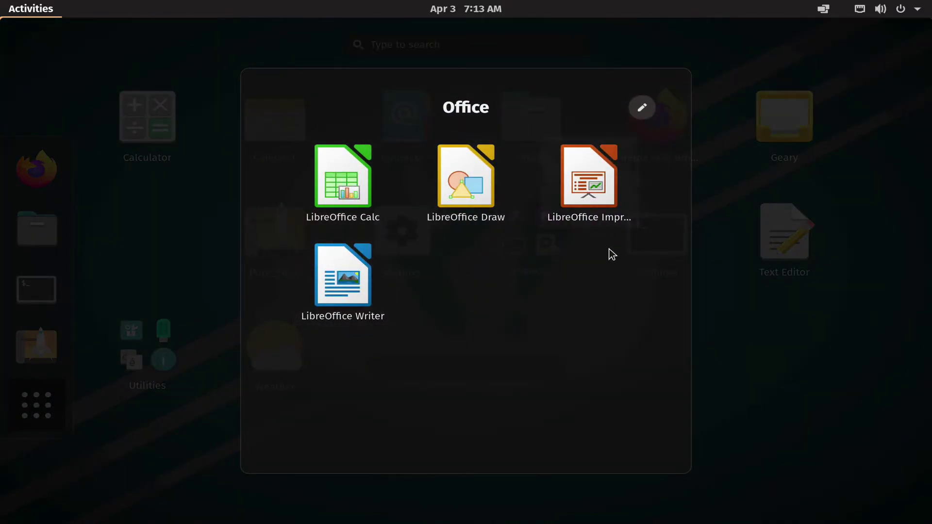
pyautogui.click(770, 322)
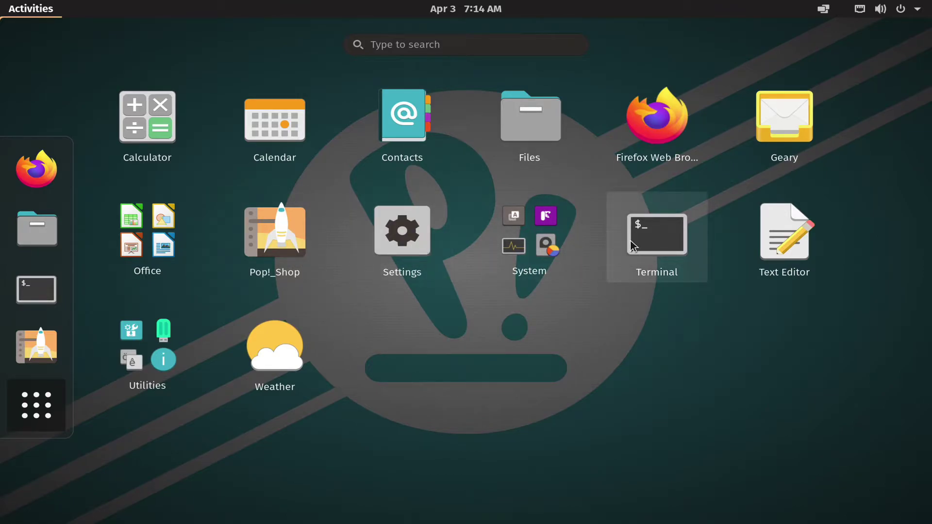
pyautogui.click(517, 233)
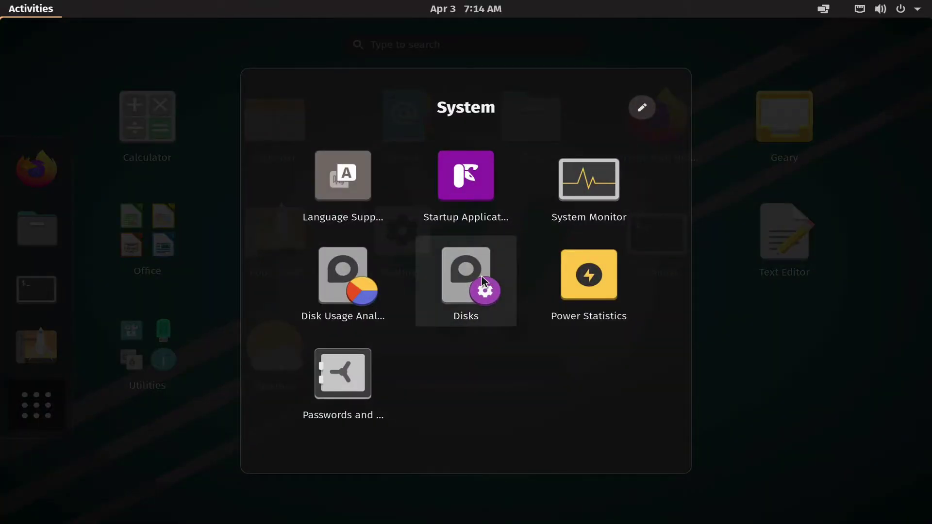
pyautogui.click(724, 296)
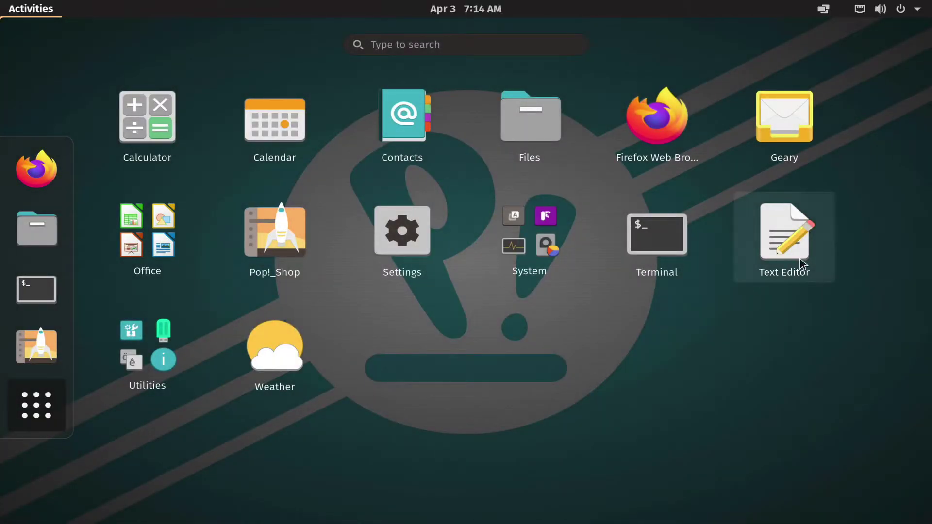
pyautogui.click(185, 326)
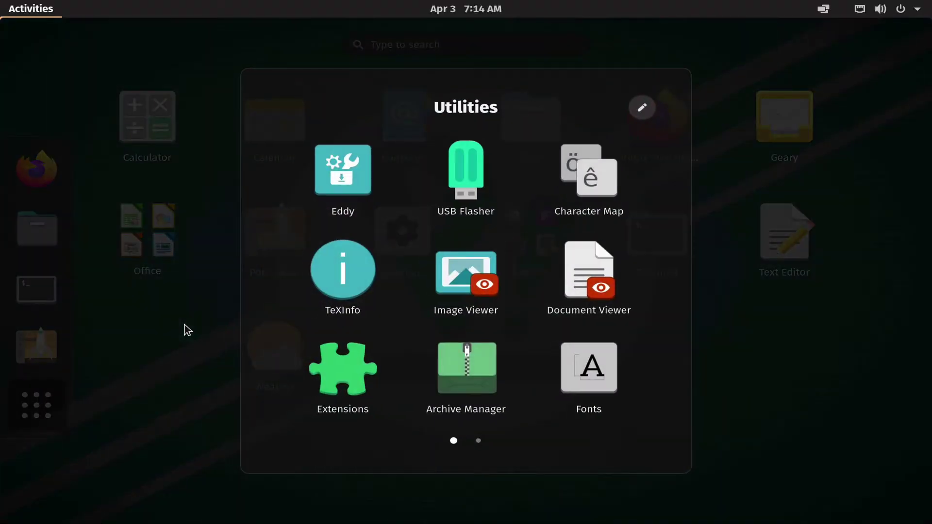
pyautogui.scroll(-1, 445, 299)
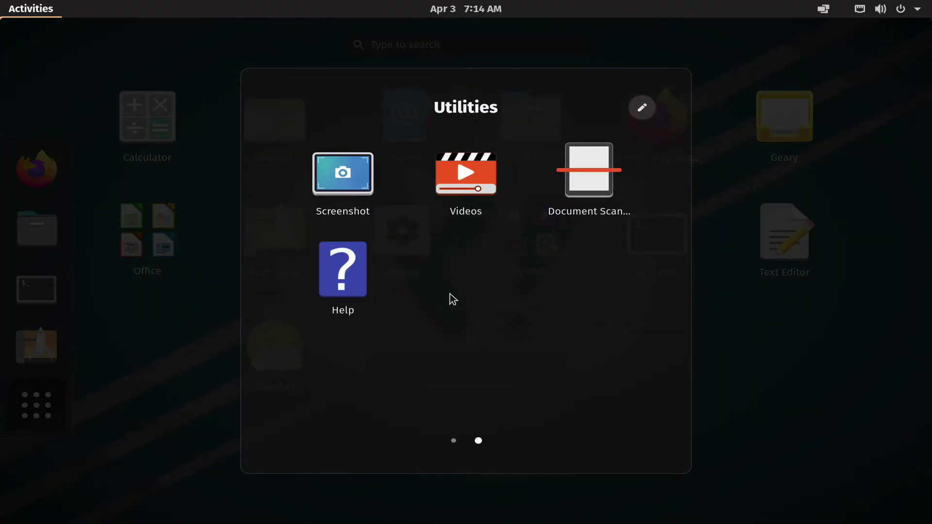
pyautogui.click(774, 293)
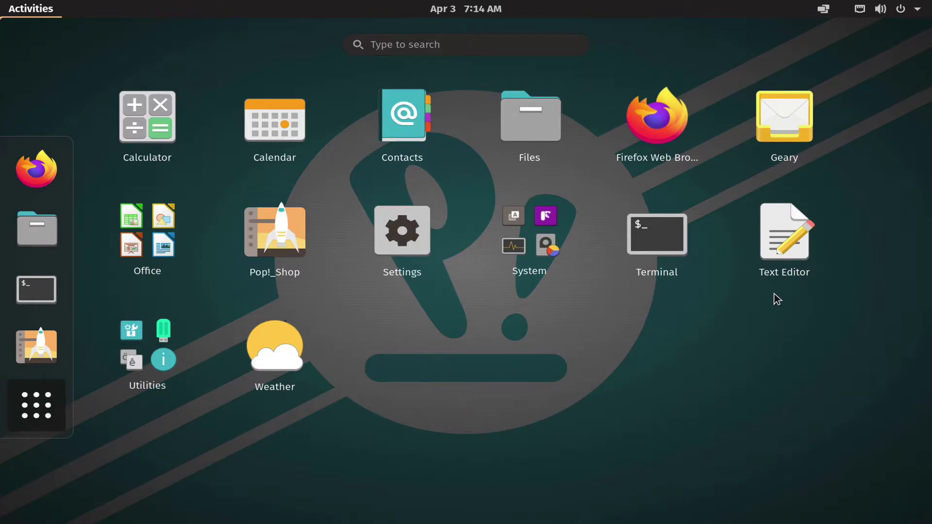
# Open the Files app, view Other Locations and the Home folder, and close the window.
pyautogui.click(545, 117)
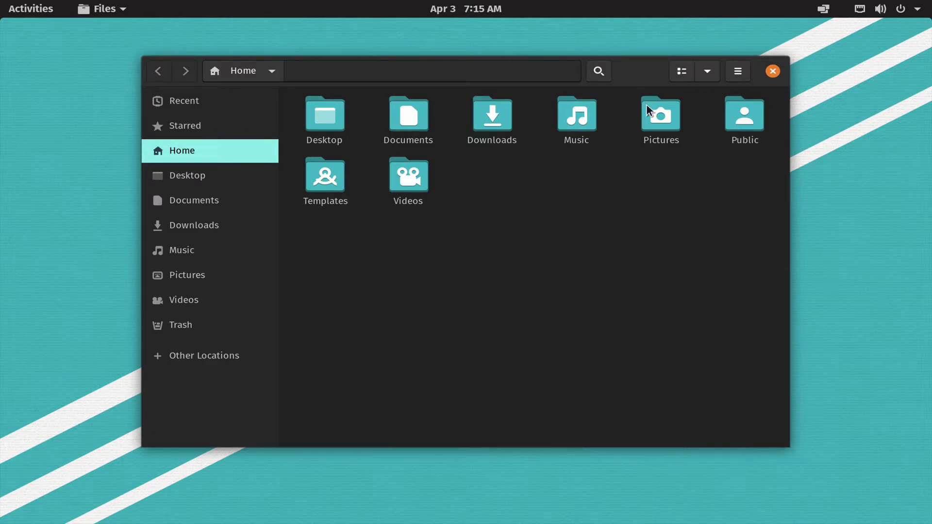
pyautogui.click(254, 362)
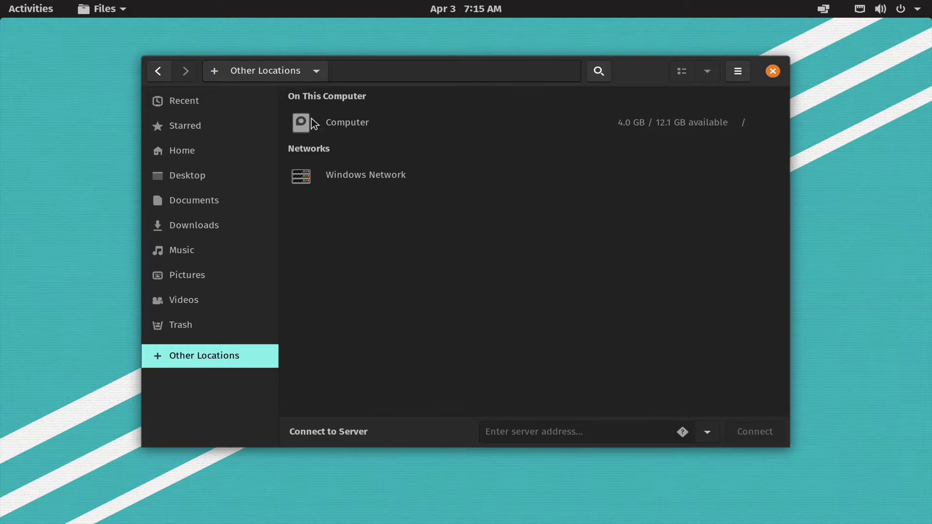
pyautogui.click(230, 152)
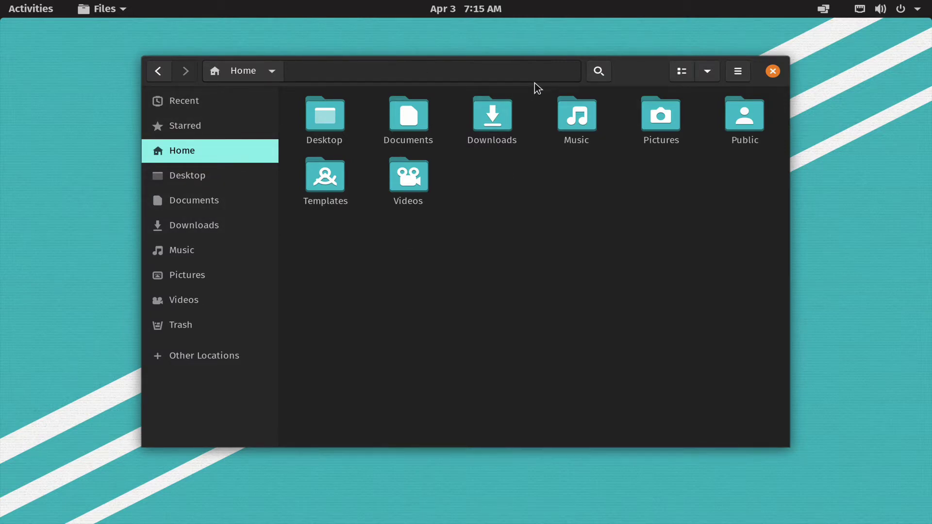
pyautogui.click(768, 71)
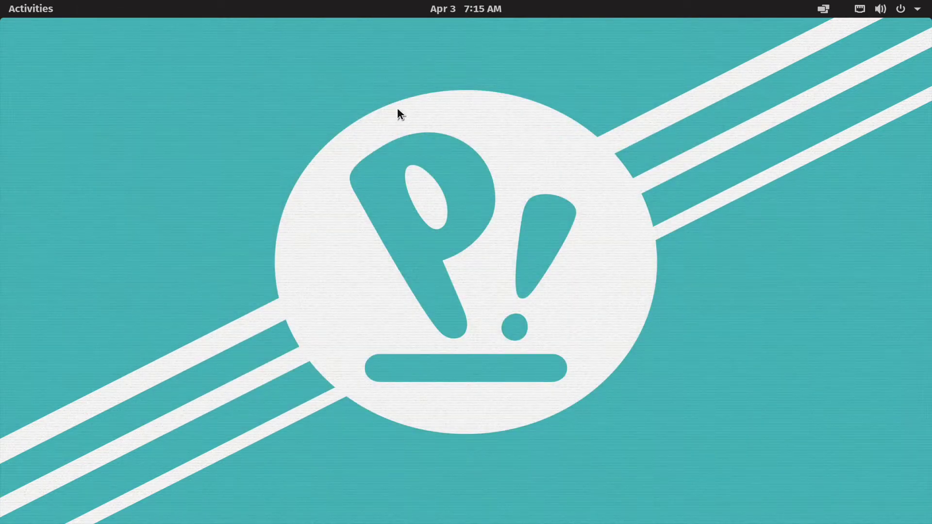
# Launch the Terminal app from the Activities overview.
pyautogui.click(42, 11)
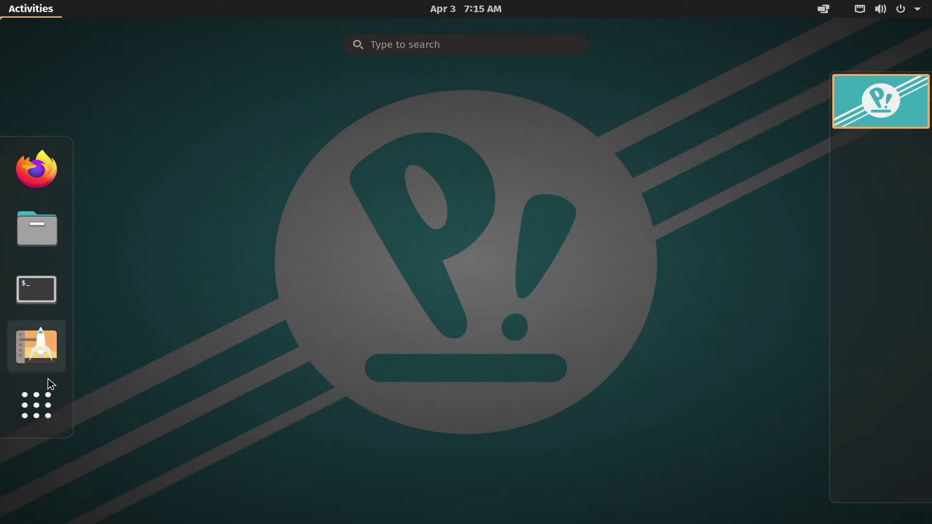
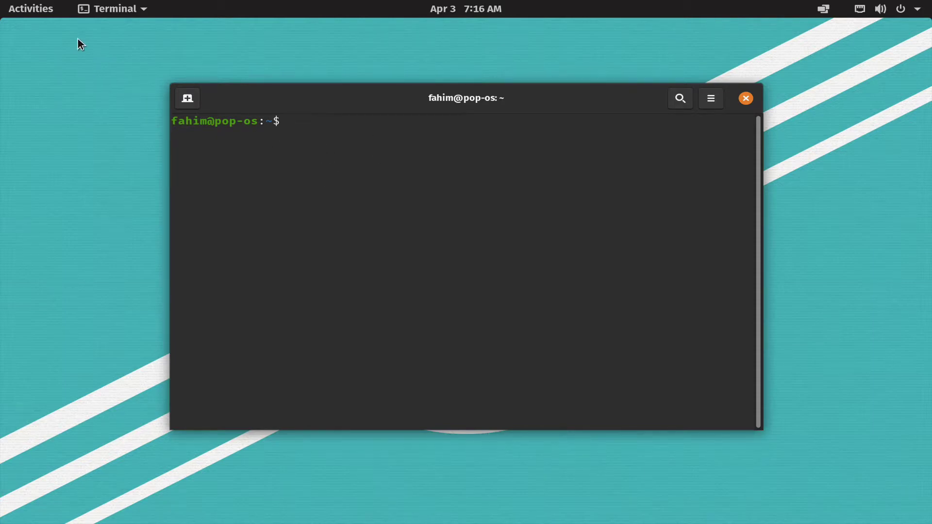
# Open the Settings app, show the Network page, and look through the list of settings categories.
pyautogui.click(43, 13)
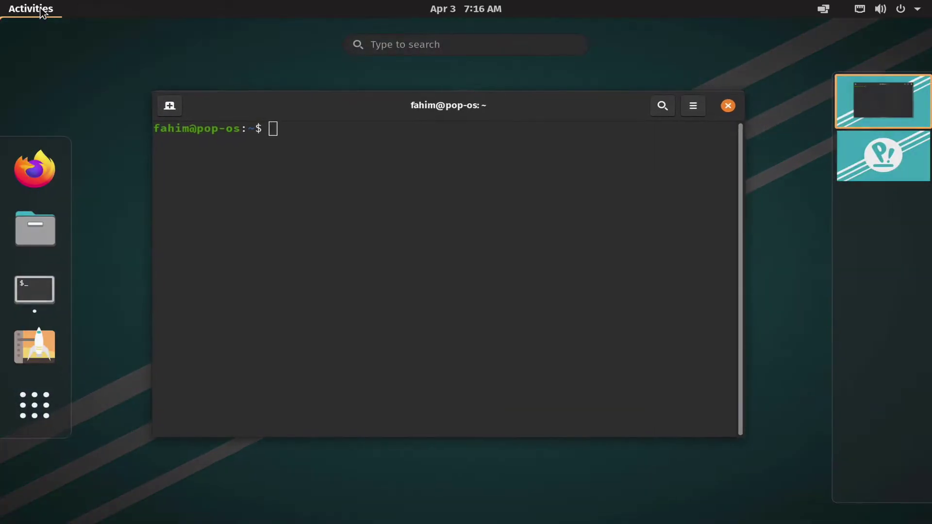
pyautogui.click(44, 412)
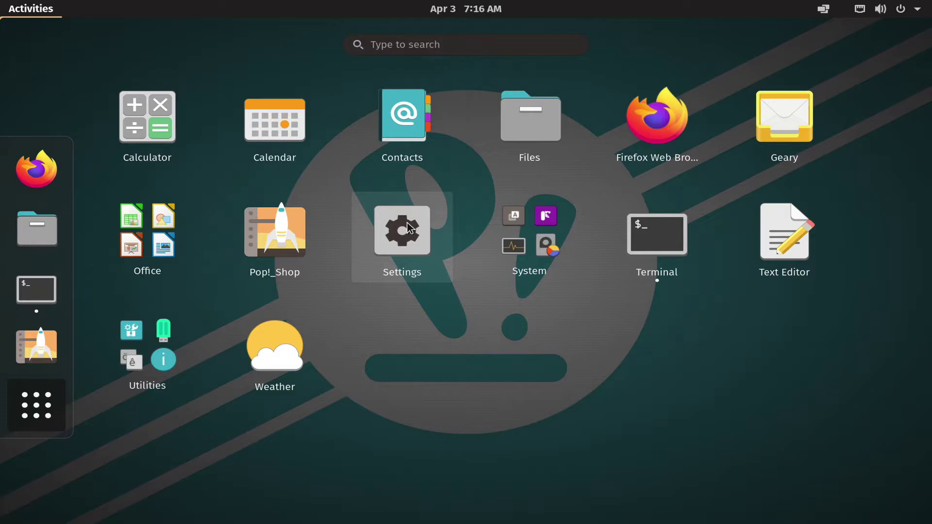
pyautogui.click(410, 228)
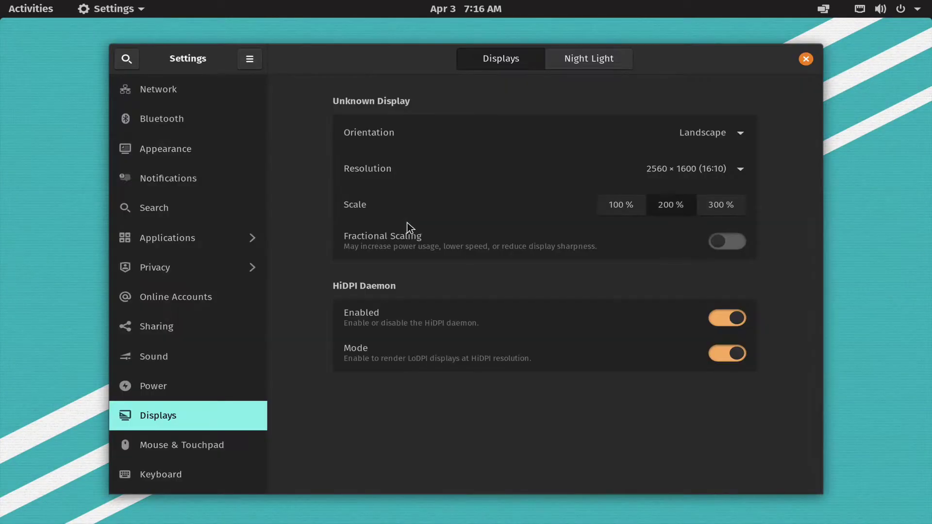
pyautogui.click(175, 89)
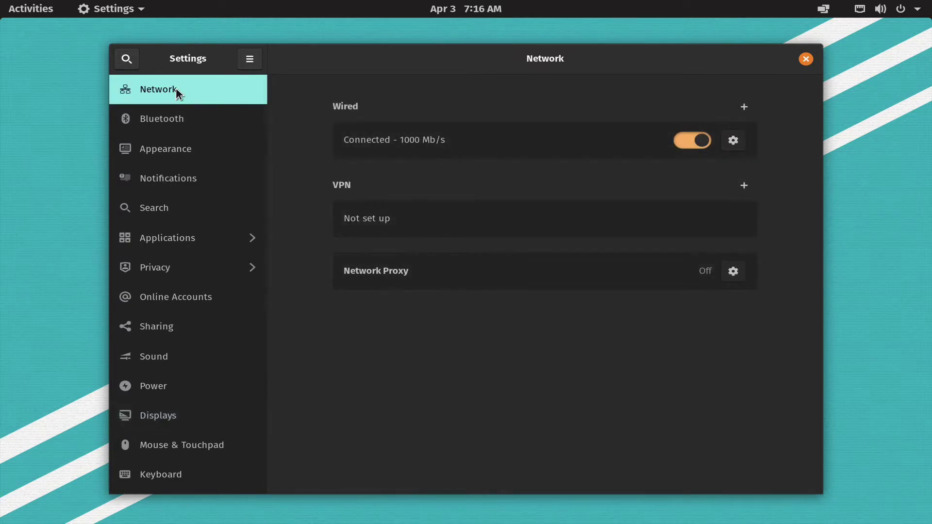
pyautogui.scroll(-5, 176, 161)
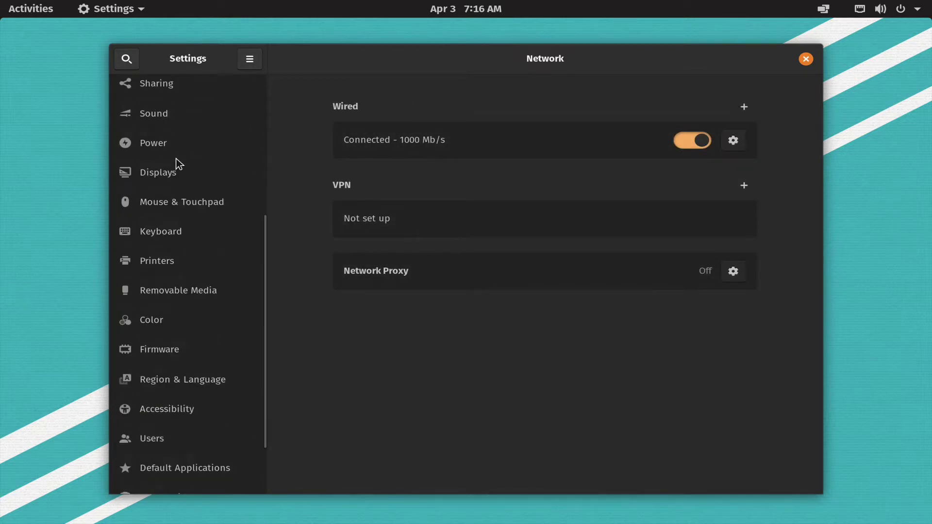
pyautogui.scroll(5, 177, 162)
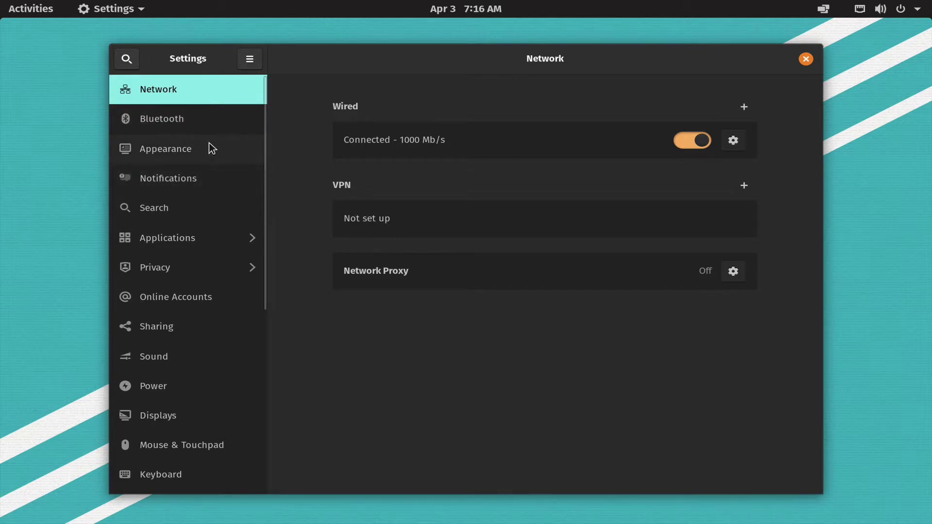
pyautogui.scroll(-5, 209, 155)
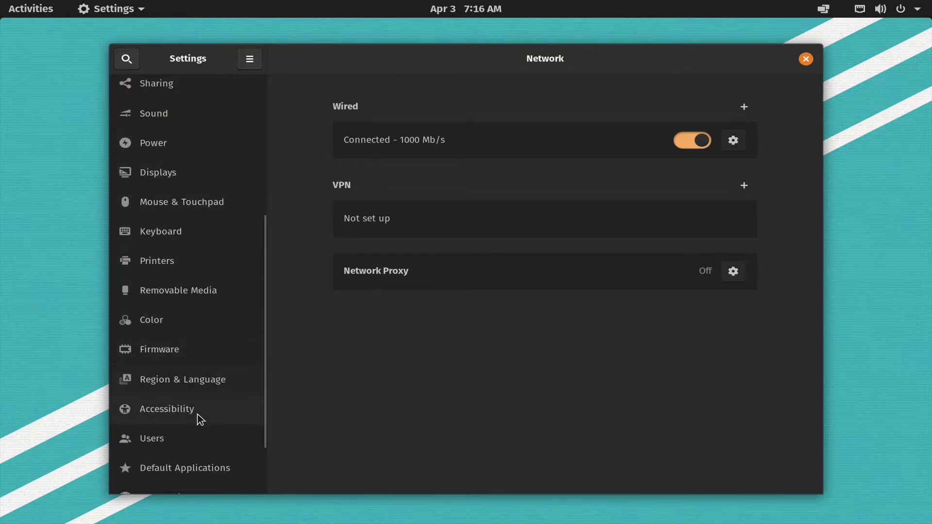
pyautogui.scroll(-1, 200, 421)
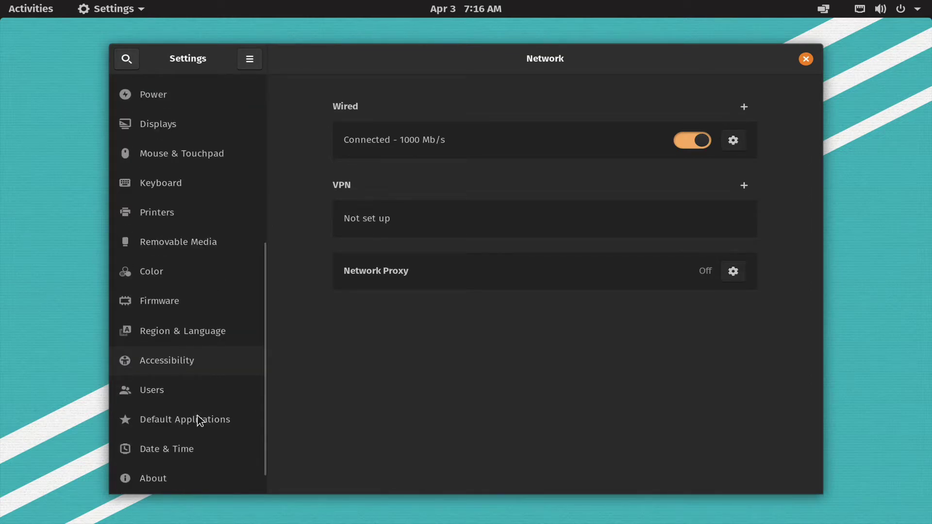
# Open the Users settings and unlock them by authenticating with the account password.
pyautogui.click(204, 391)
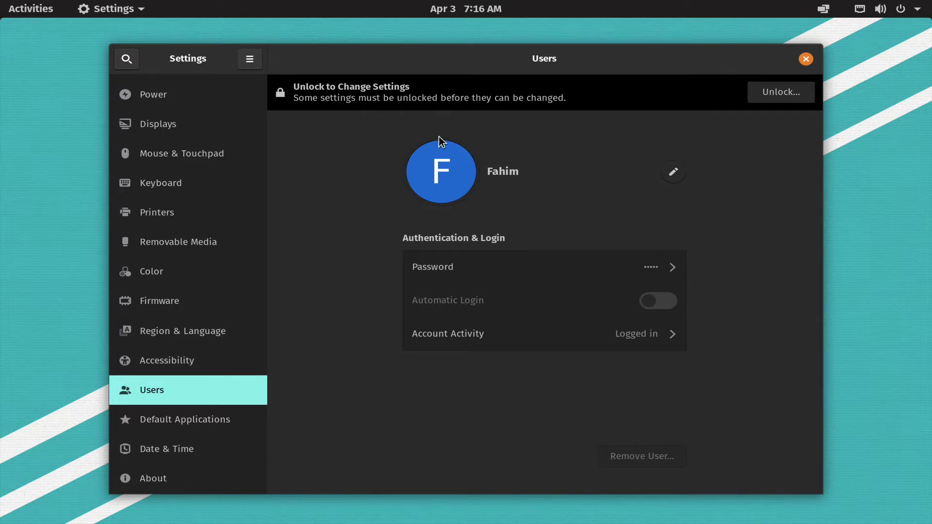
pyautogui.click(787, 92)
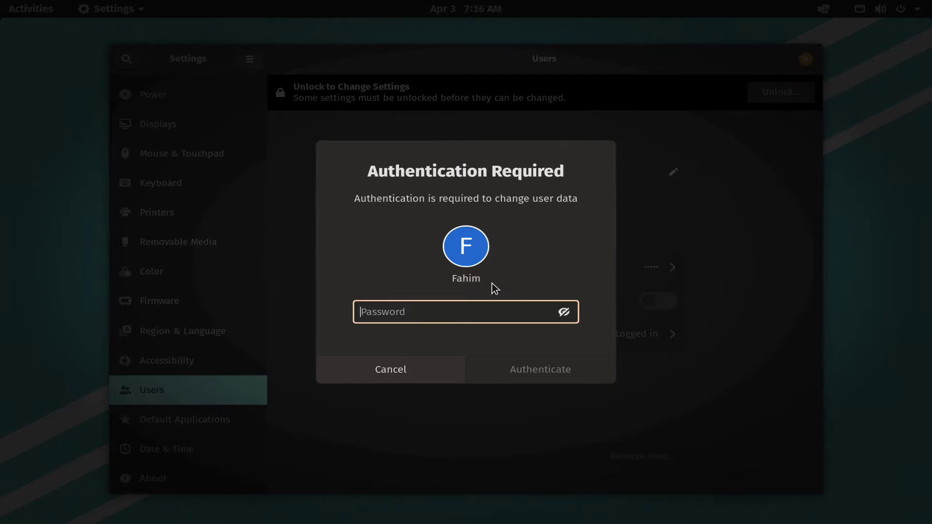
pyautogui.write('*****')
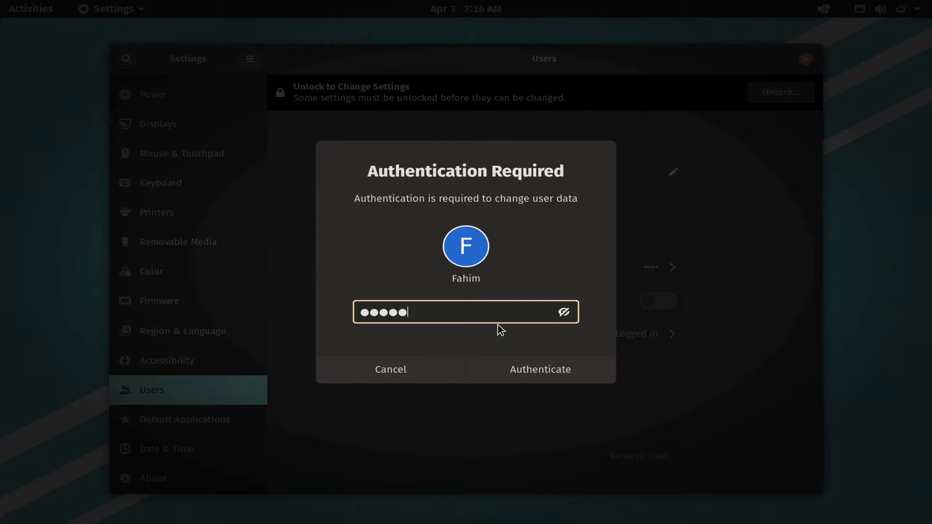
pyautogui.click(506, 370)
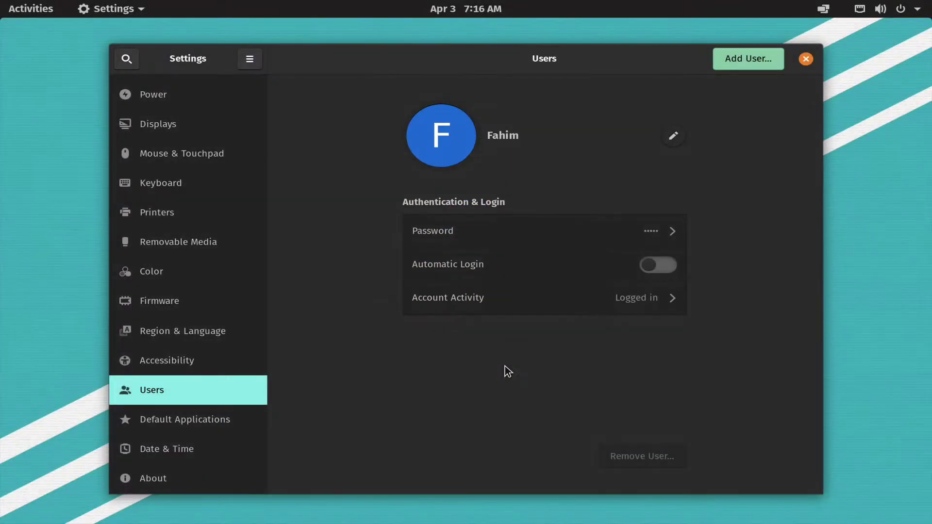
pyautogui.click(467, 148)
pyautogui.click(642, 158)
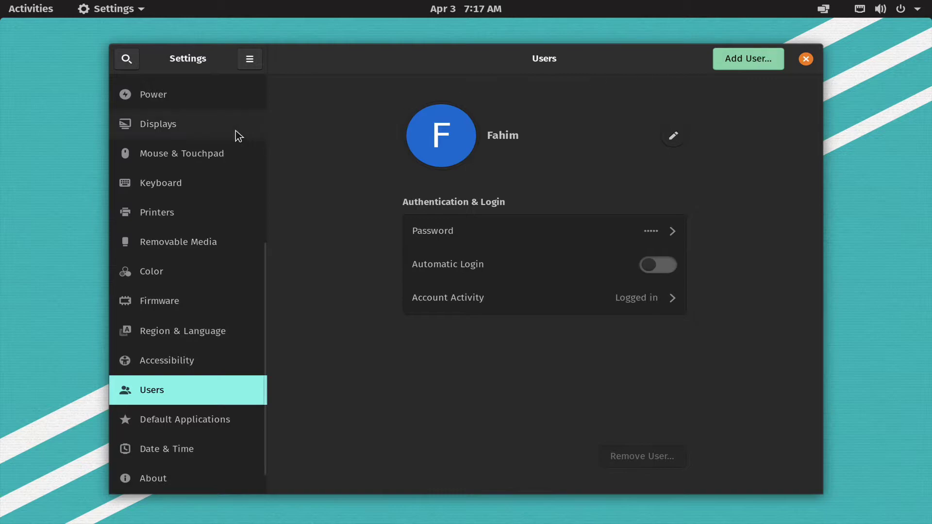
# View the Settings app's main menu, the wallpaper list, and the Light and Dark theme options in Appearance.
pyautogui.scroll(6, 233, 131)
pyautogui.click(253, 60)
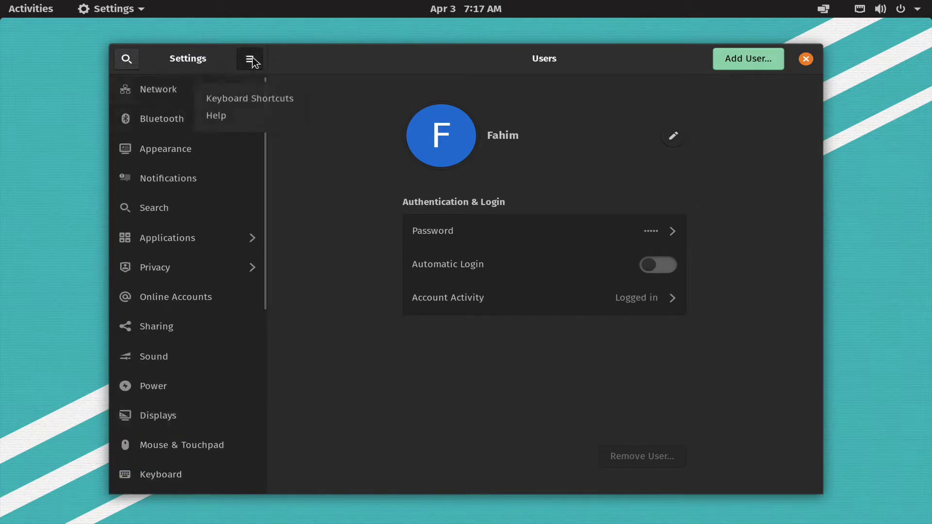
pyautogui.click(252, 60)
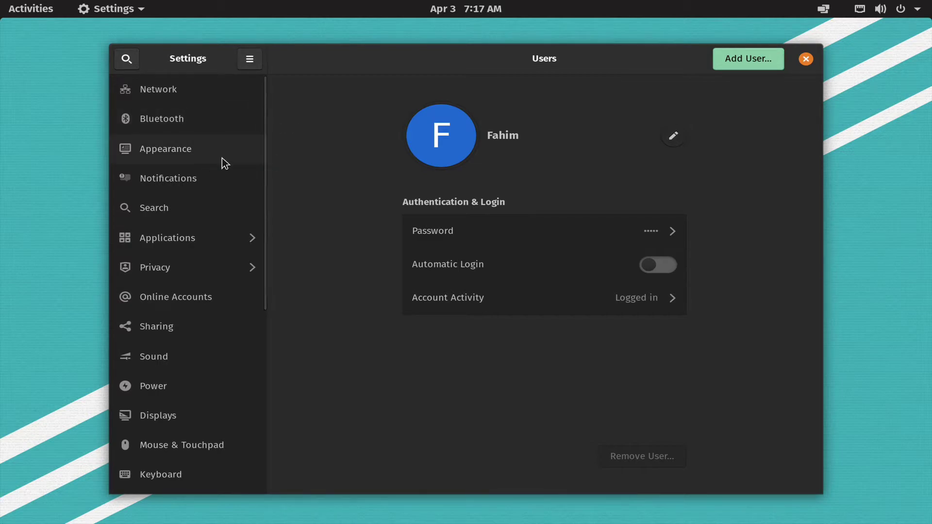
pyautogui.click(238, 146)
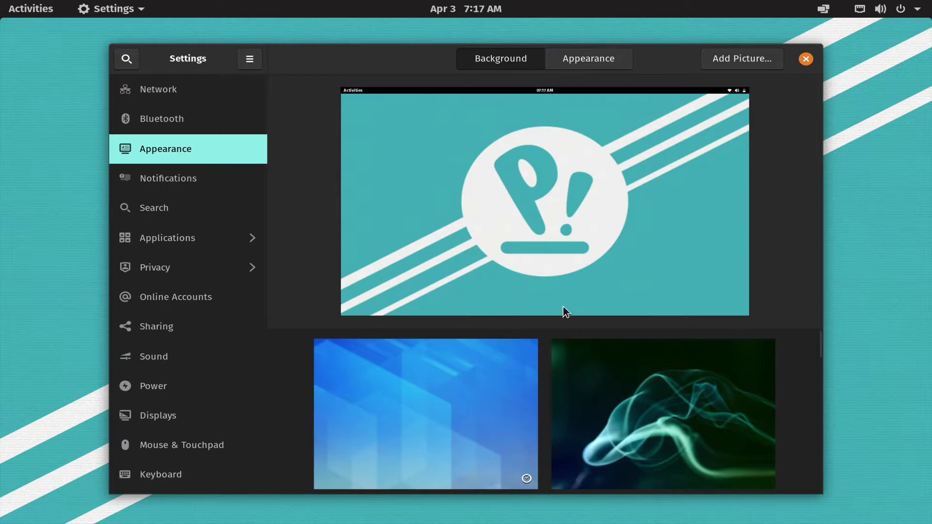
pyautogui.scroll(-5, 634, 367)
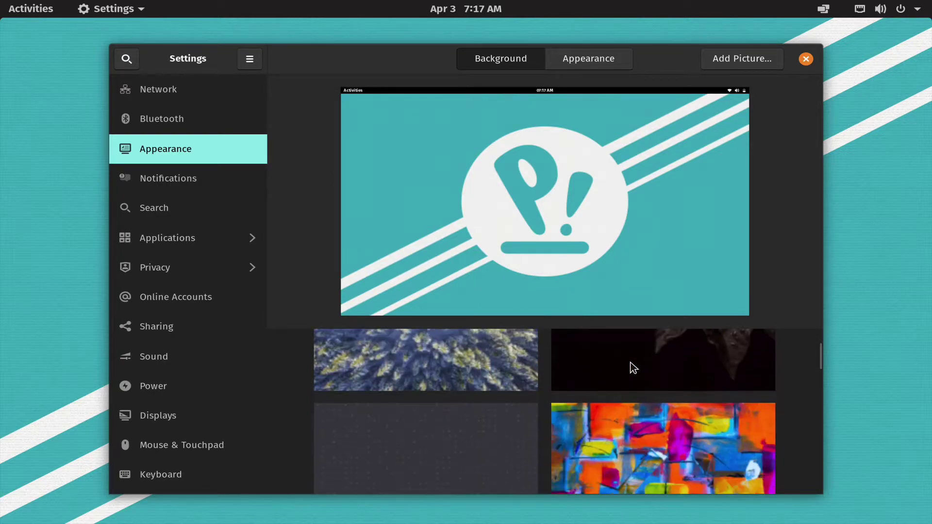
pyautogui.click(573, 60)
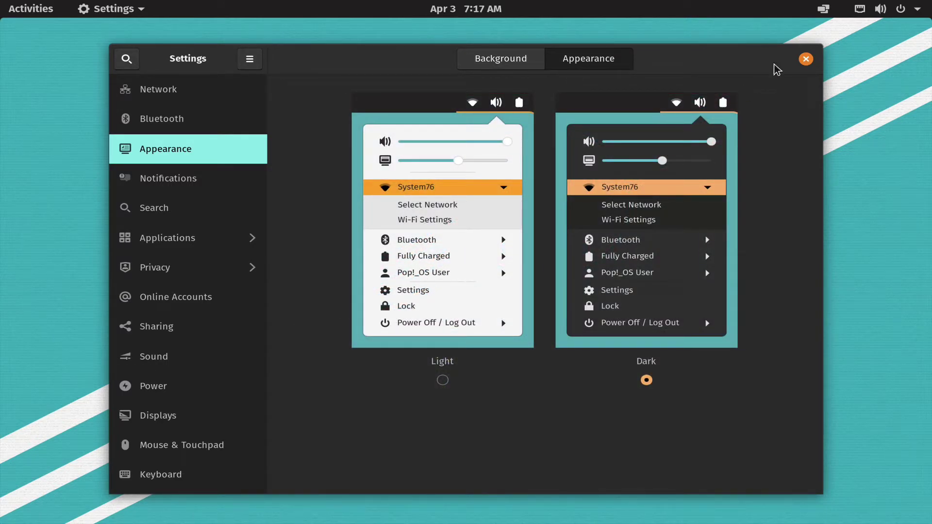
# Close the Settings and Terminal windows, and show and hide the Activities overview.
pyautogui.click(806, 59)
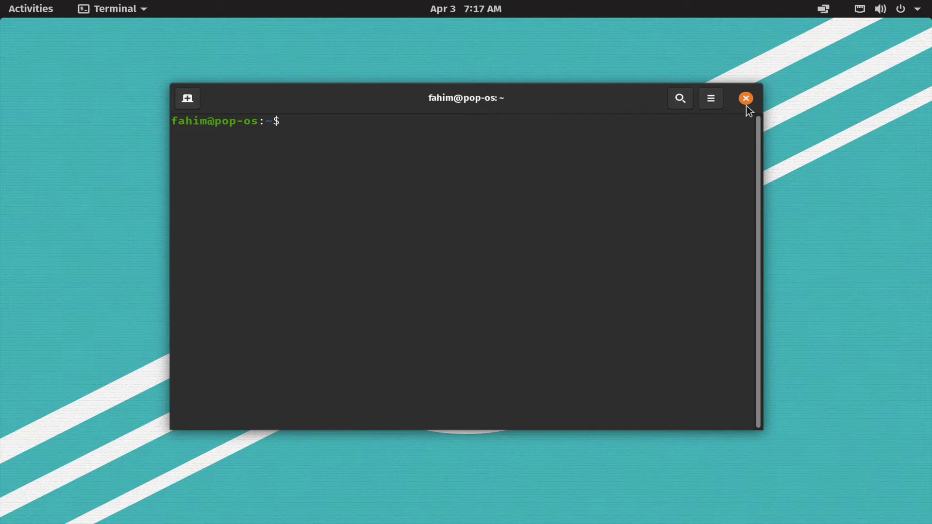
pyautogui.click(747, 98)
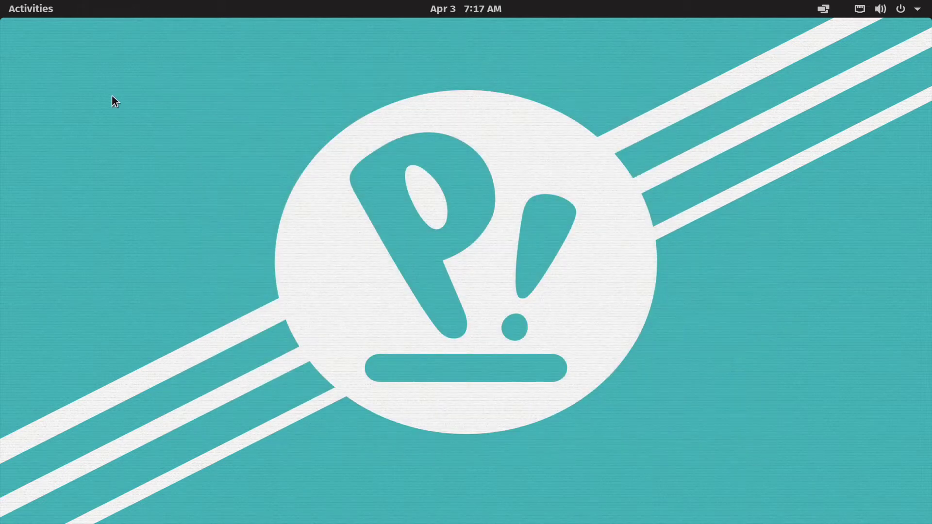
pyautogui.click(29, 4)
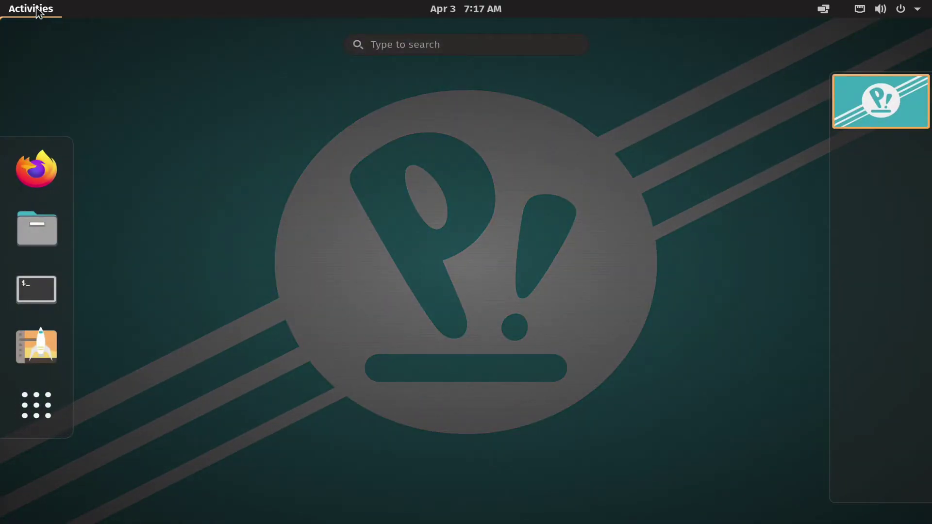
pyautogui.click(39, 11)
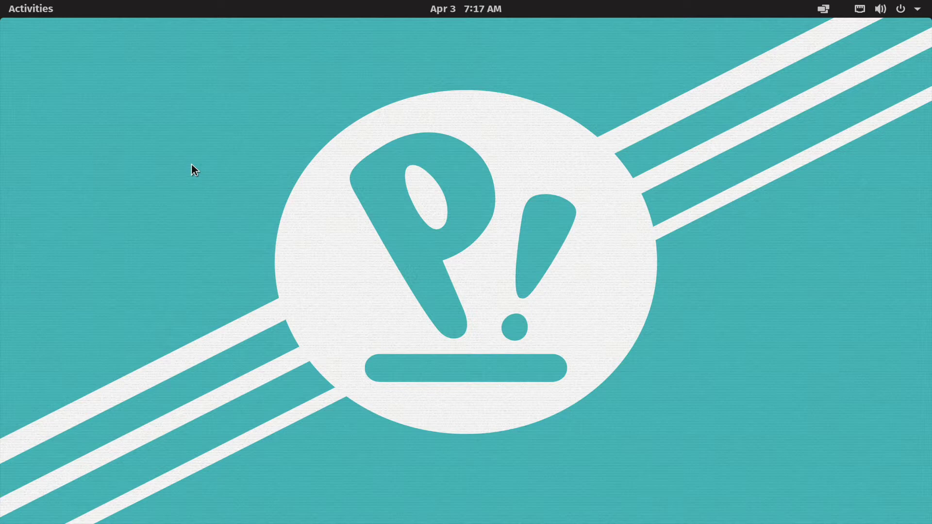
# Launch Files and Terminal from the Activities overview so both windows are open.
pyautogui.press('super')
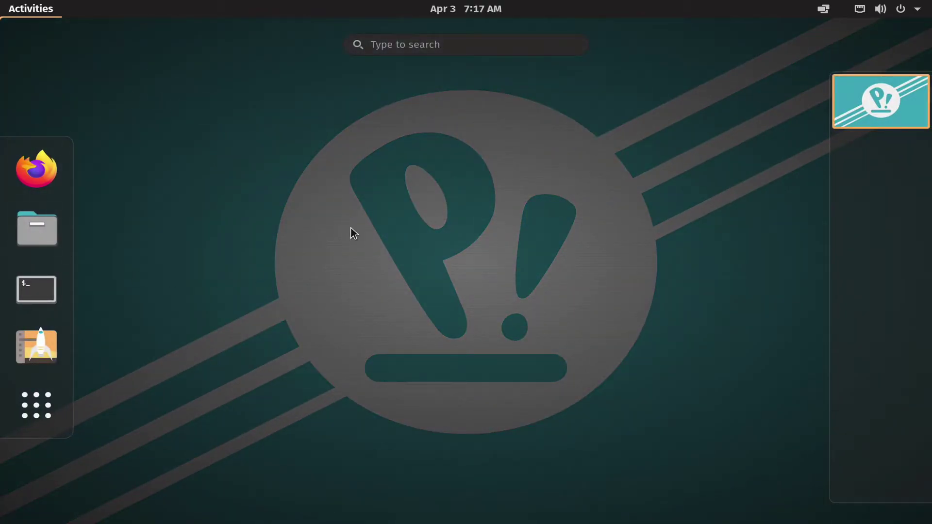
pyautogui.click(37, 228)
pyautogui.press('super')
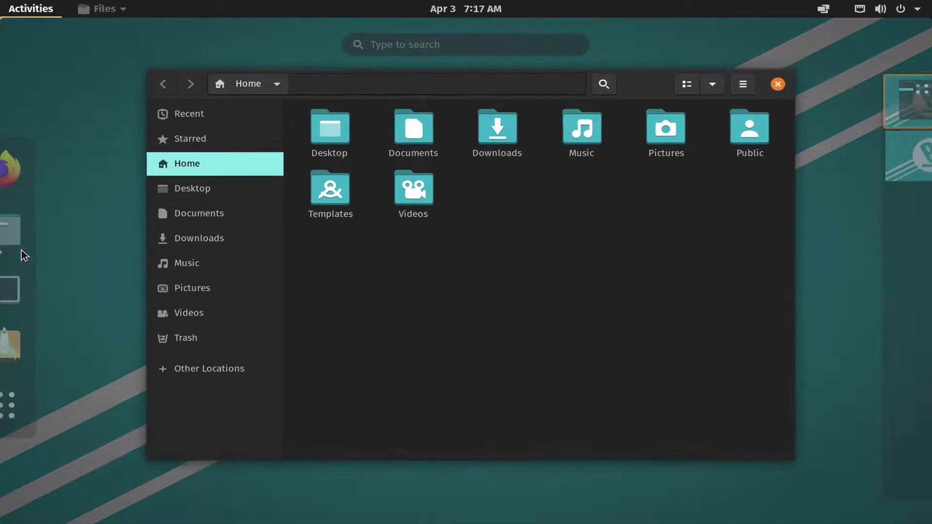
pyautogui.click(27, 279)
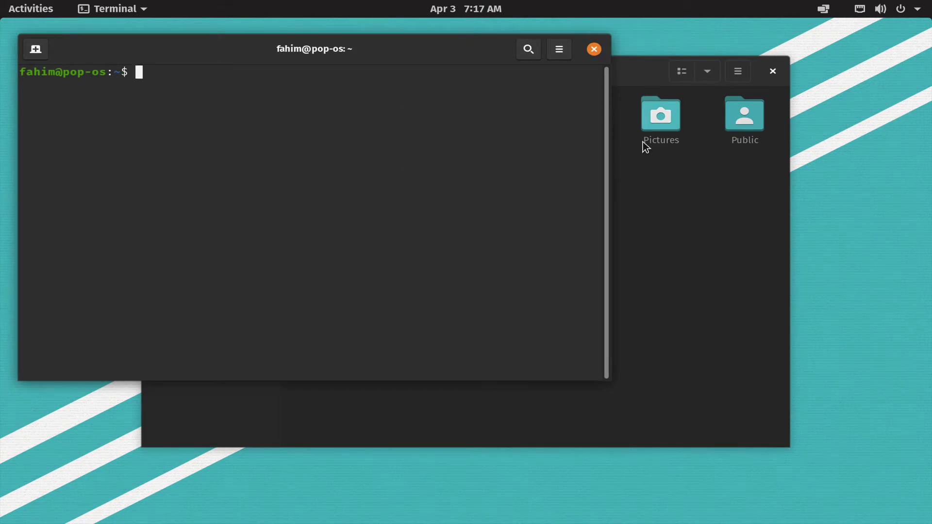
# Examine the open windows in the Activities overview and the grid of installed applications, switching between the two views.
pyautogui.press('super')
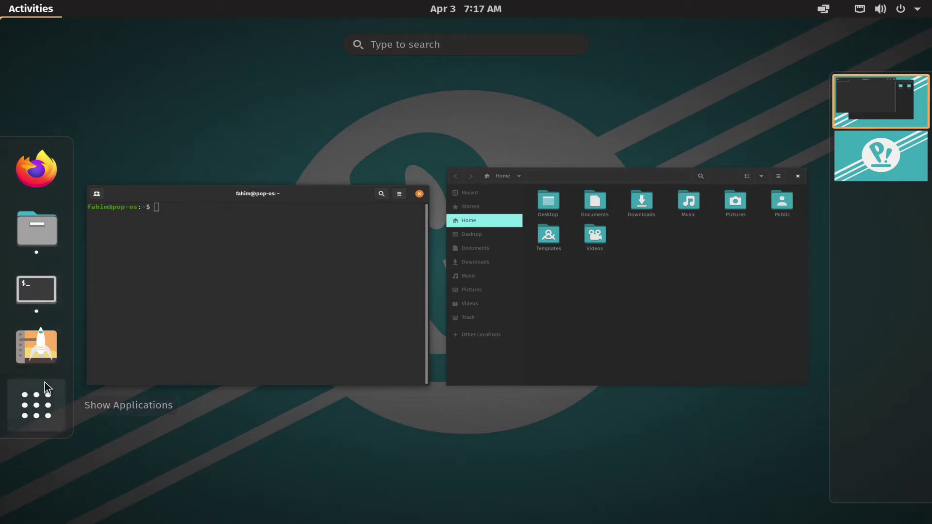
pyautogui.click(33, 415)
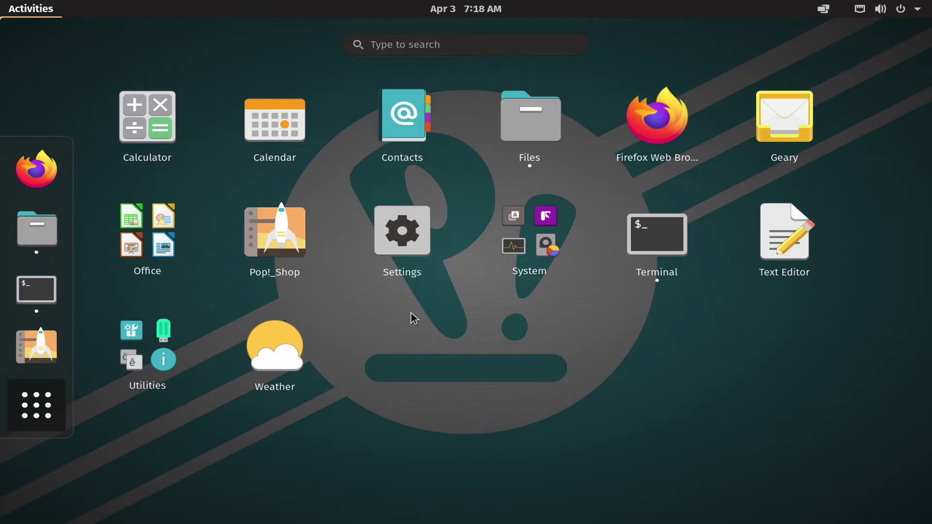
pyautogui.click(52, 406)
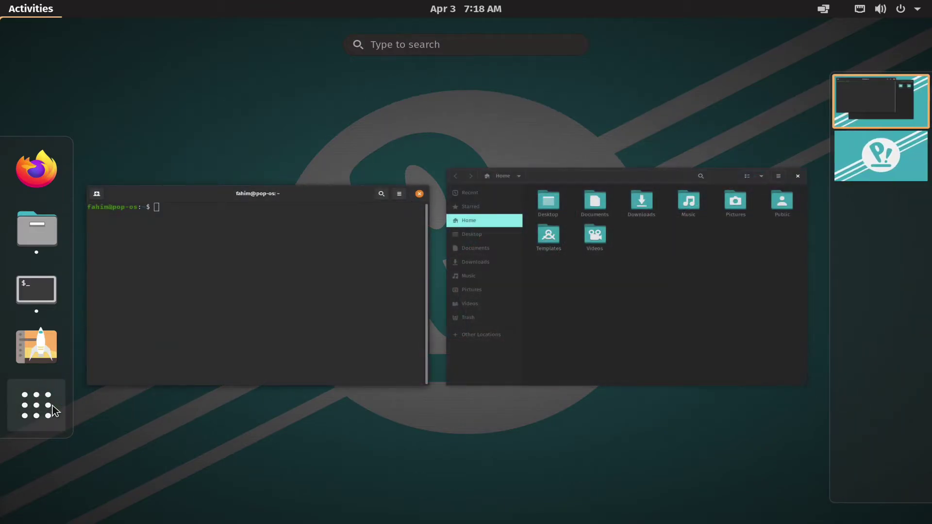
pyautogui.click(53, 406)
pyautogui.click(65, 406)
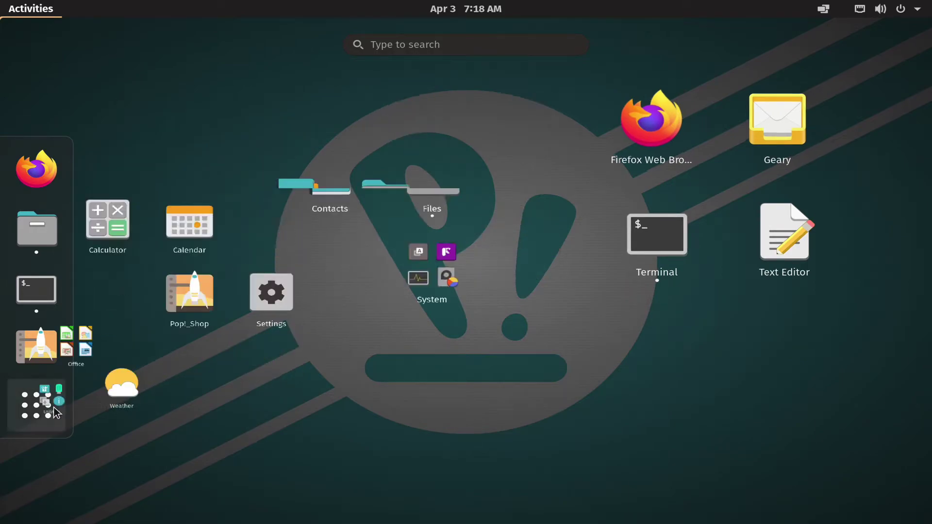
pyautogui.click(352, 304)
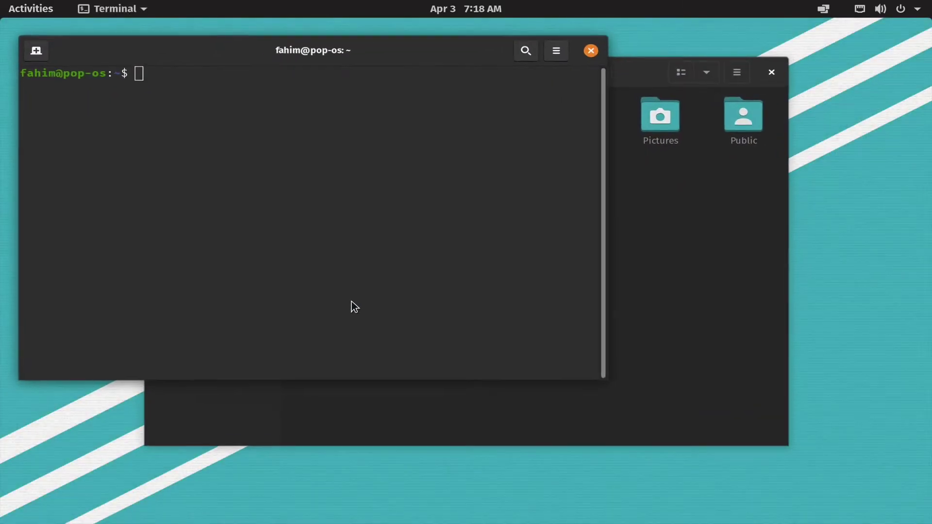
pyautogui.click(809, 207)
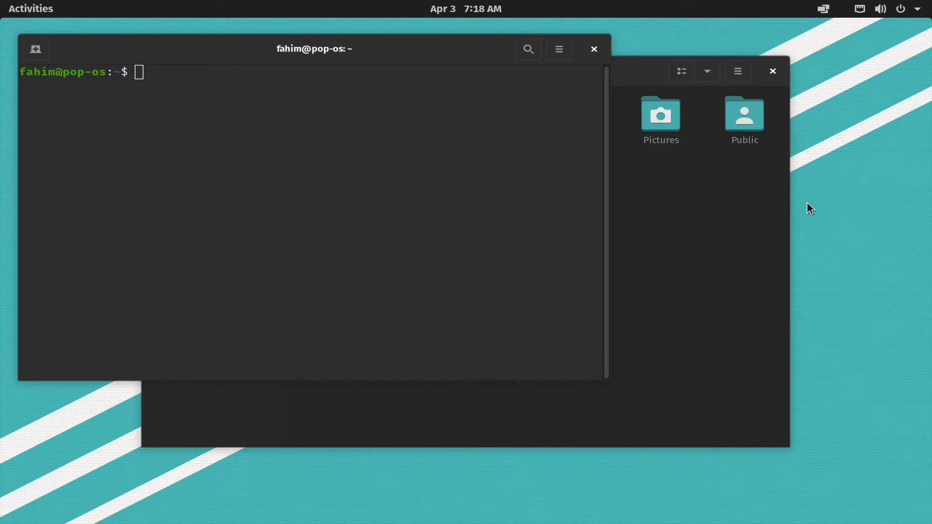
pyautogui.click(30, 8)
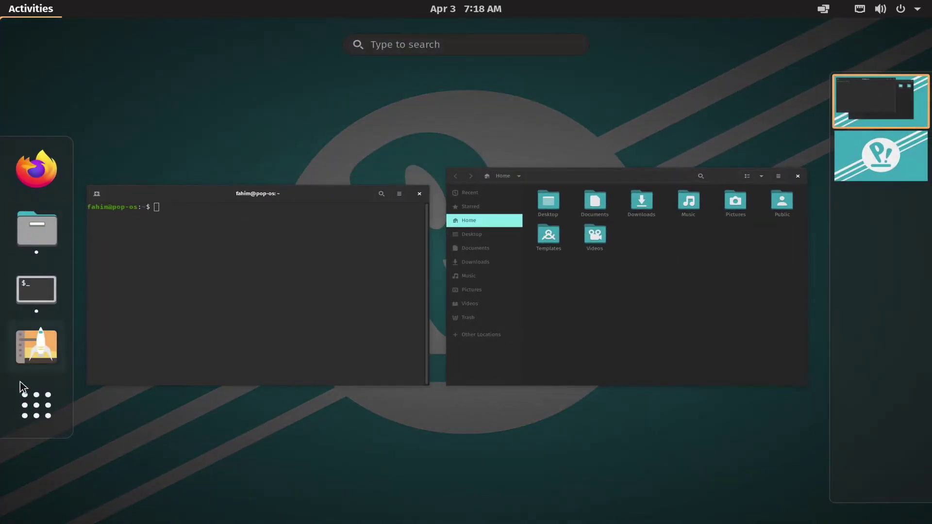
pyautogui.click(27, 416)
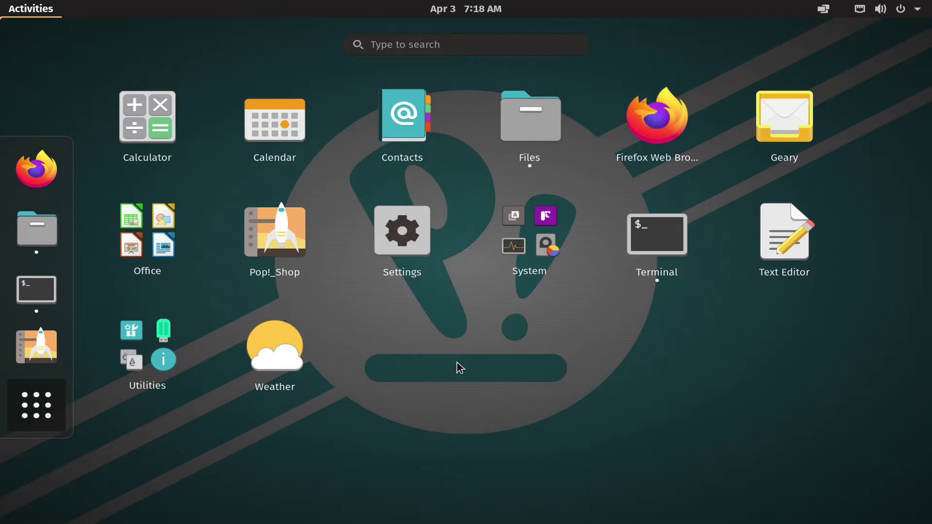
pyautogui.click(28, 416)
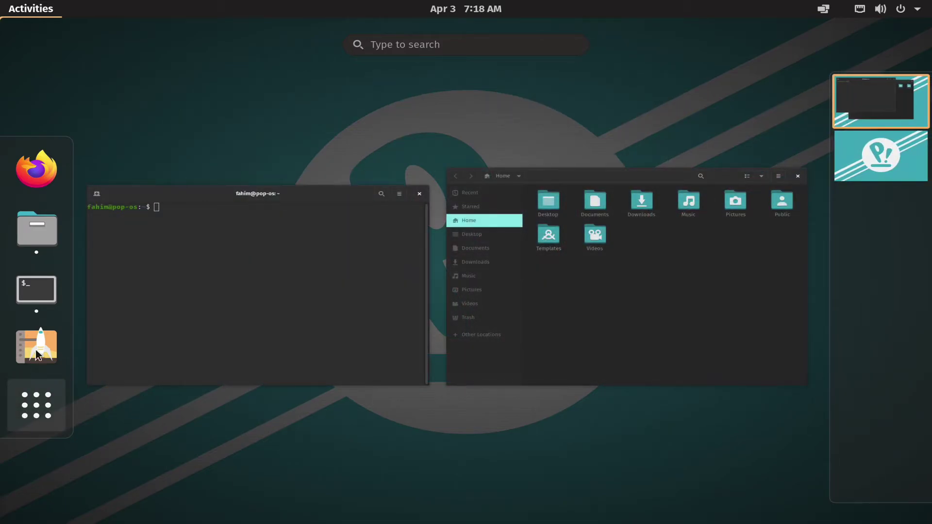
# Launch the Firefox web browser from the Activities overview and close the open Terminal and Files windows.
pyautogui.click(32, 187)
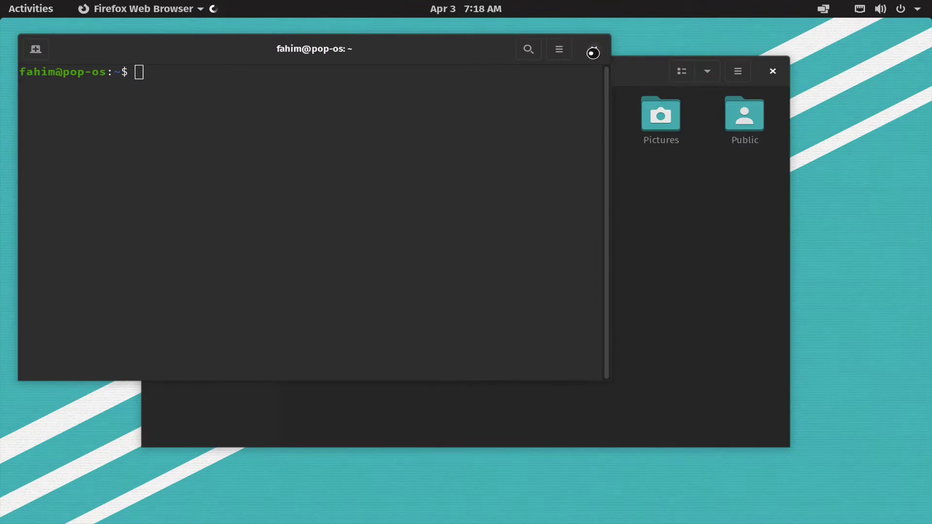
pyautogui.click(773, 72)
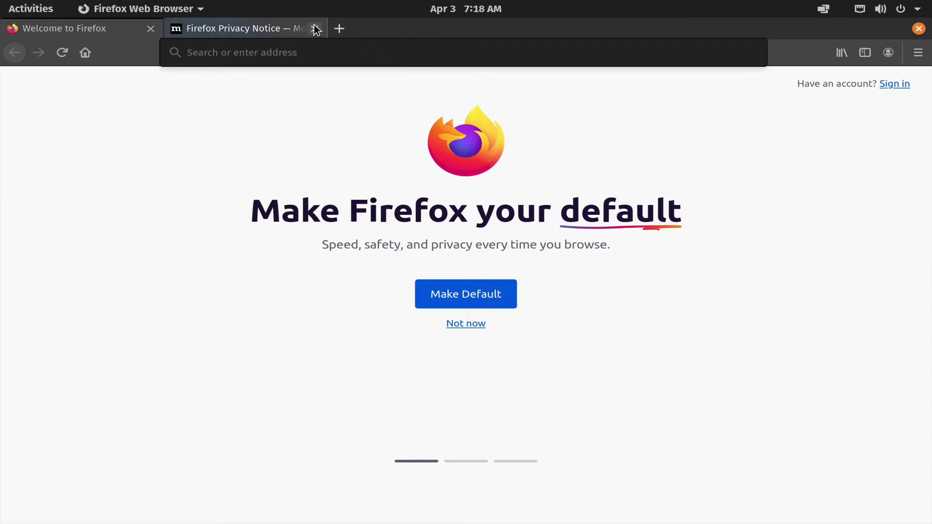
# View and close the Firefox Privacy Notice page, and skip making Firefox the default browser.
pyautogui.click(272, 27)
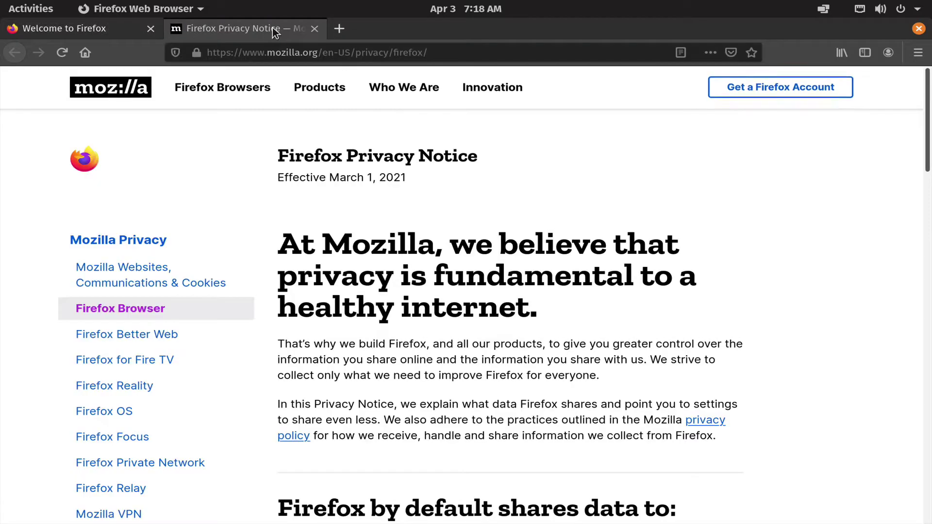
pyautogui.click(315, 28)
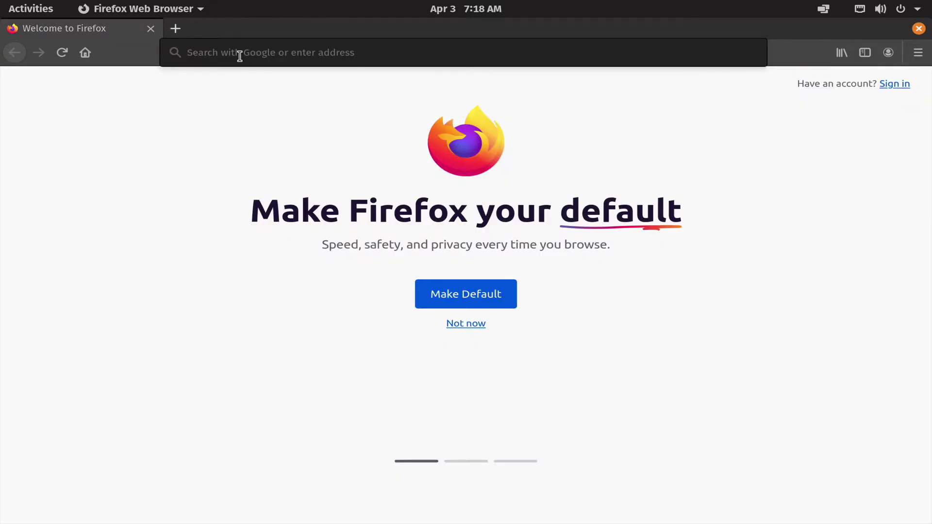
pyautogui.click(470, 324)
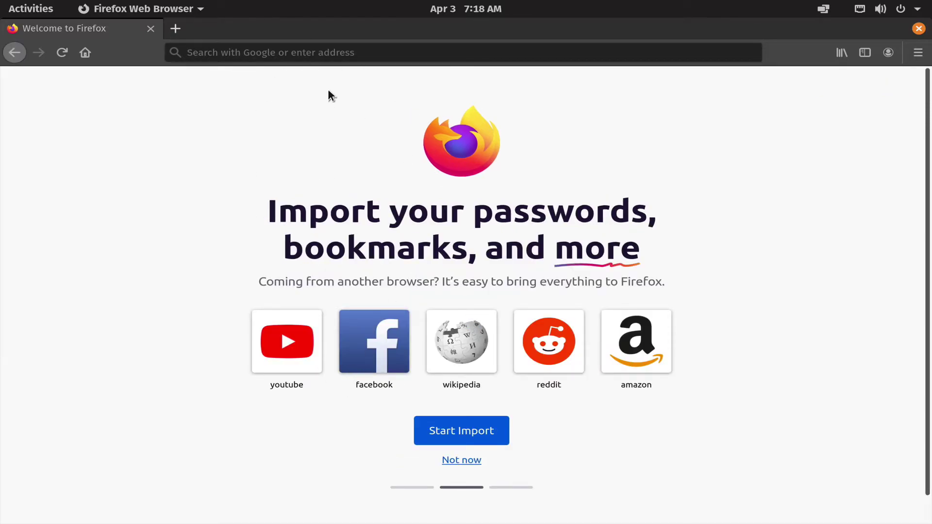
# Search Google for "gnome extensions" and open the GNOME Shell Extensions site at extensions.gnome.org.
pyautogui.click(302, 55)
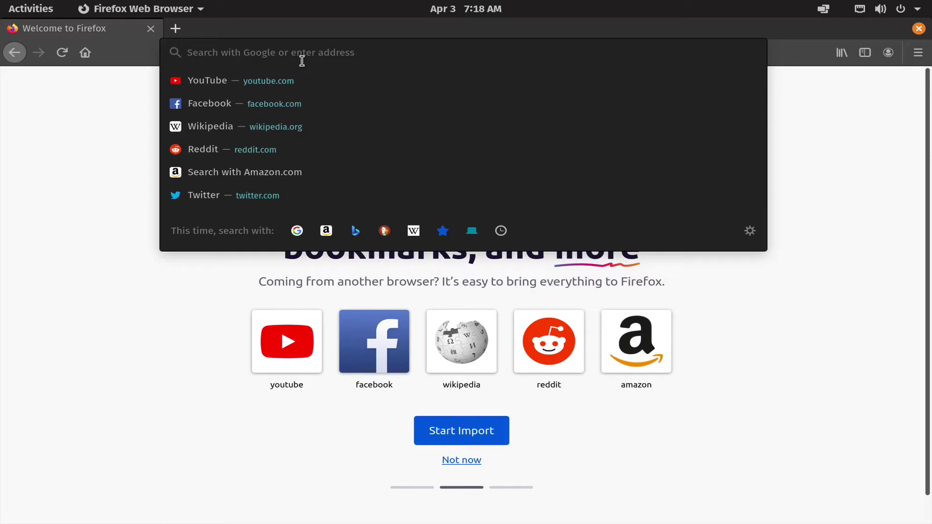
pyautogui.write('goo')
pyautogui.press('BackSpace')
pyautogui.press('BackSpace')
pyautogui.press('BackSpace')
pyautogui.write('gnome')
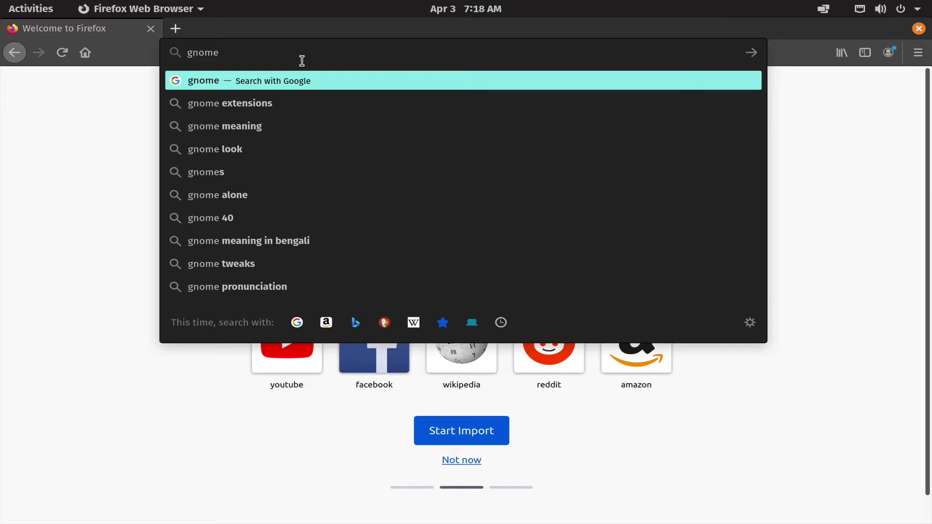
pyautogui.click(297, 95)
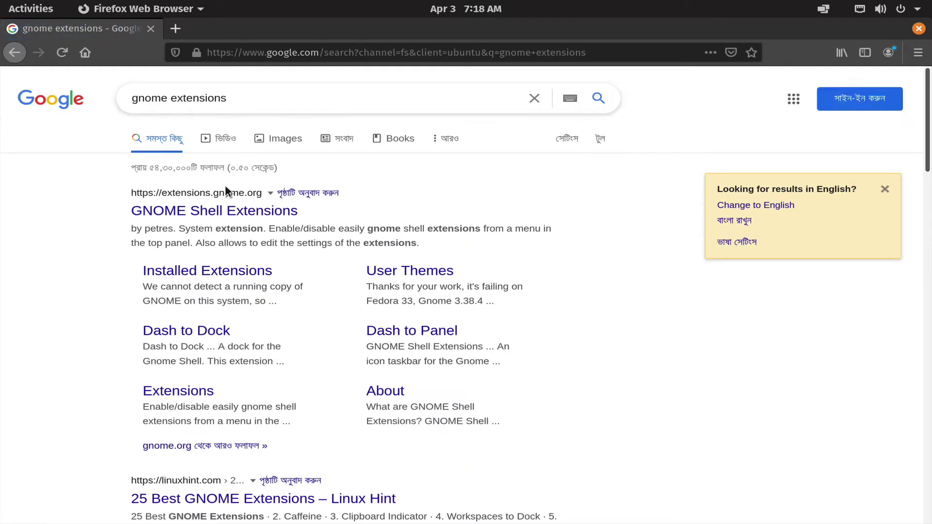
pyautogui.click(224, 211)
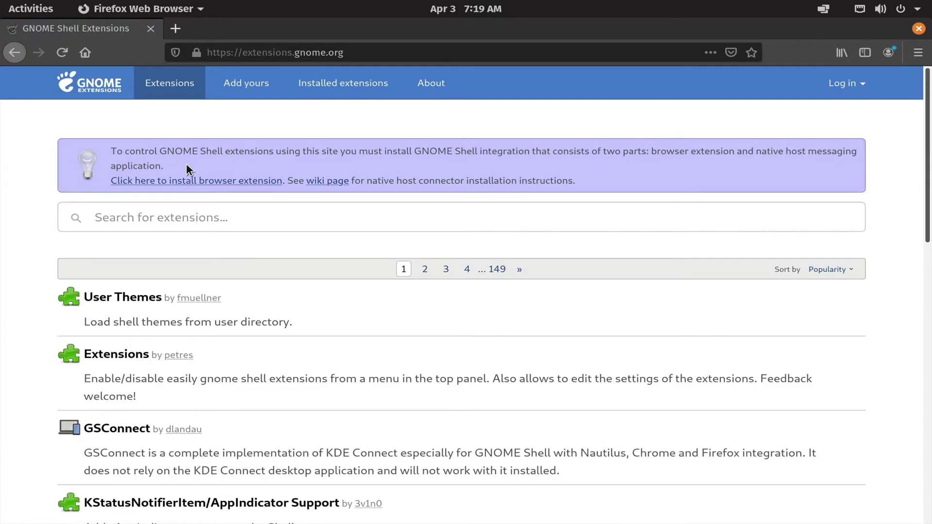
# Look through the GNOME extensions list and both pages of the Utilities folder among the installed applications.
pyautogui.scroll(-2, 194, 243)
pyautogui.scroll(2, 194, 243)
pyautogui.click(37, 14)
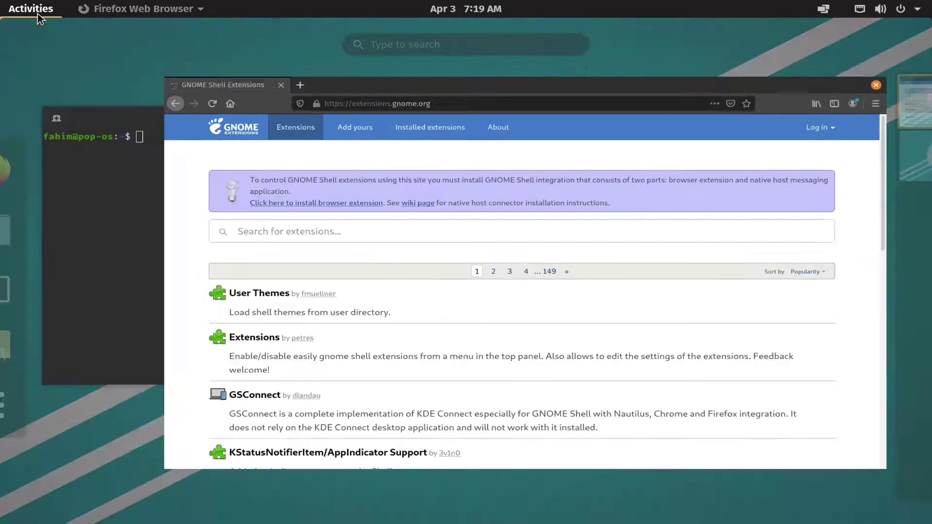
pyautogui.click(39, 393)
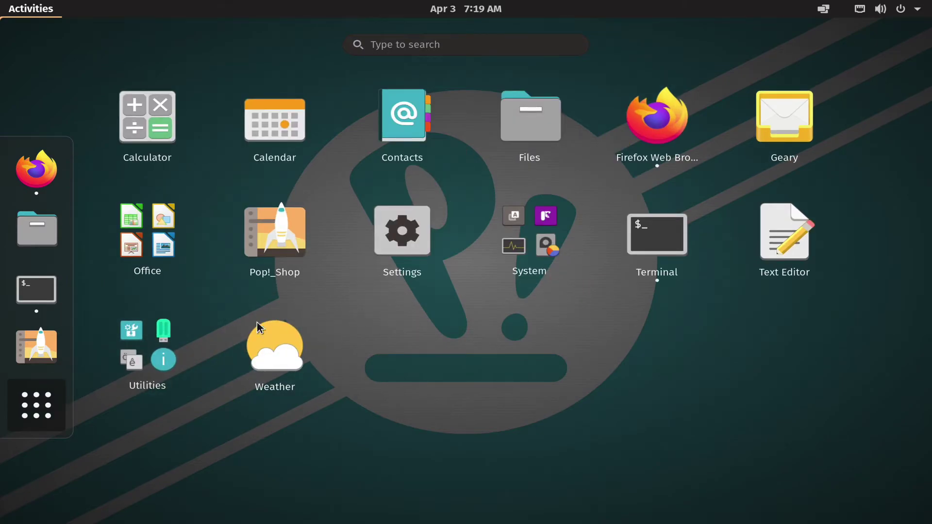
pyautogui.click(129, 340)
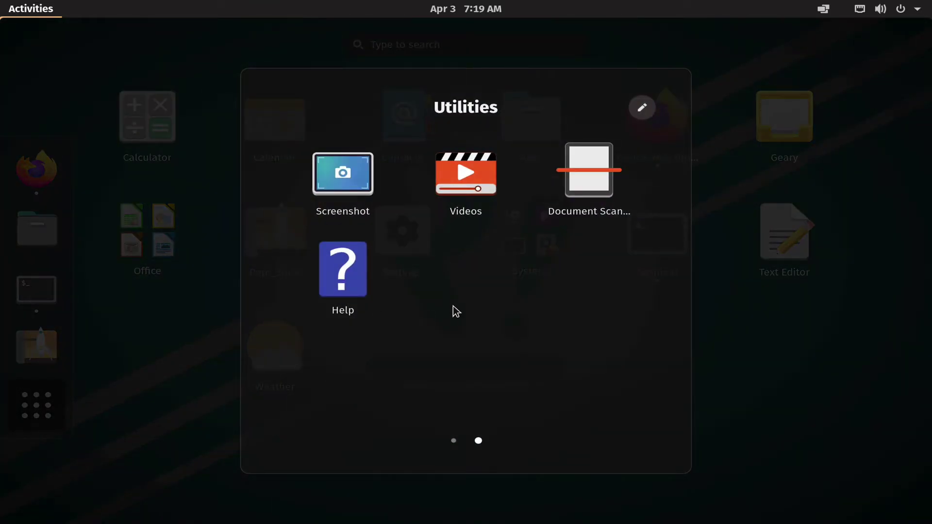
pyautogui.click(453, 441)
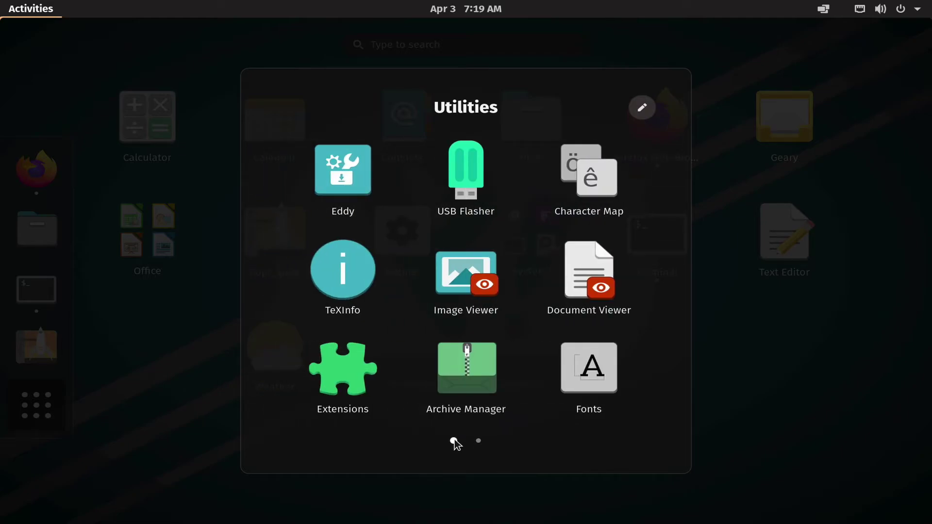
pyautogui.click(220, 403)
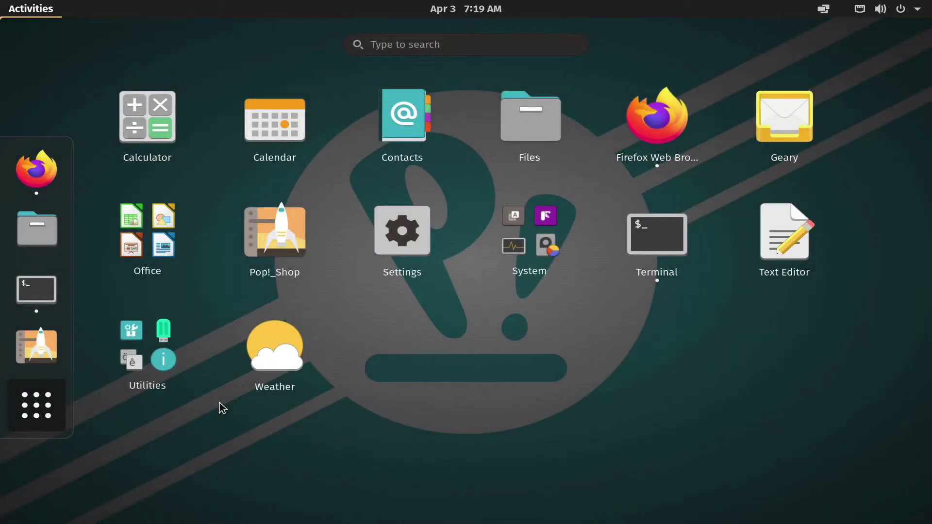
# Launch Pop!_Shop and try searching for the tweaks tool with the terms "twikes" and "tweks".
pyautogui.click(290, 253)
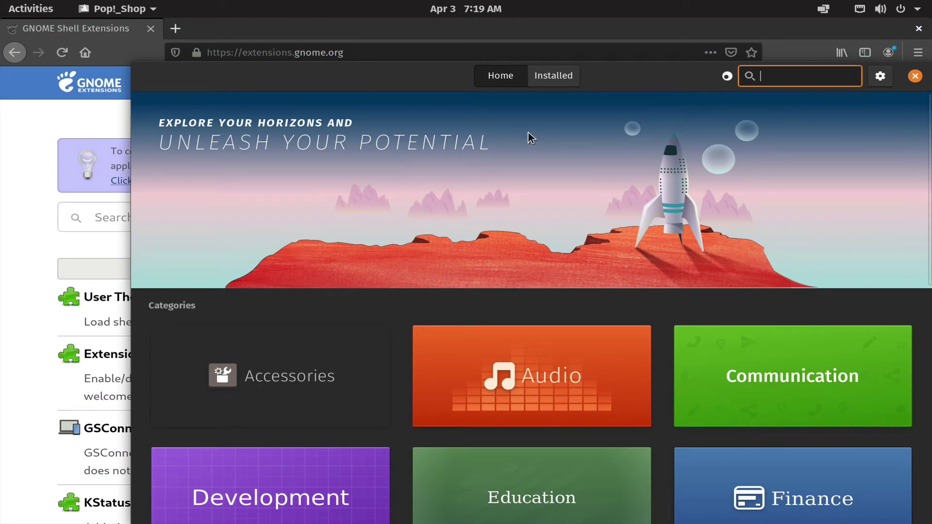
pyautogui.write('twi')
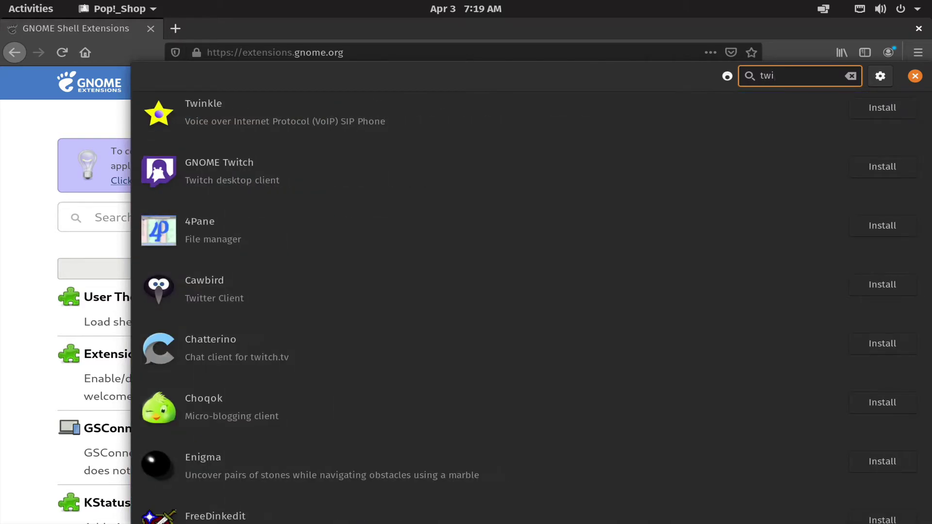
pyautogui.write('kes')
pyautogui.hotkey('ctrl', 'a')
pyautogui.write('t')
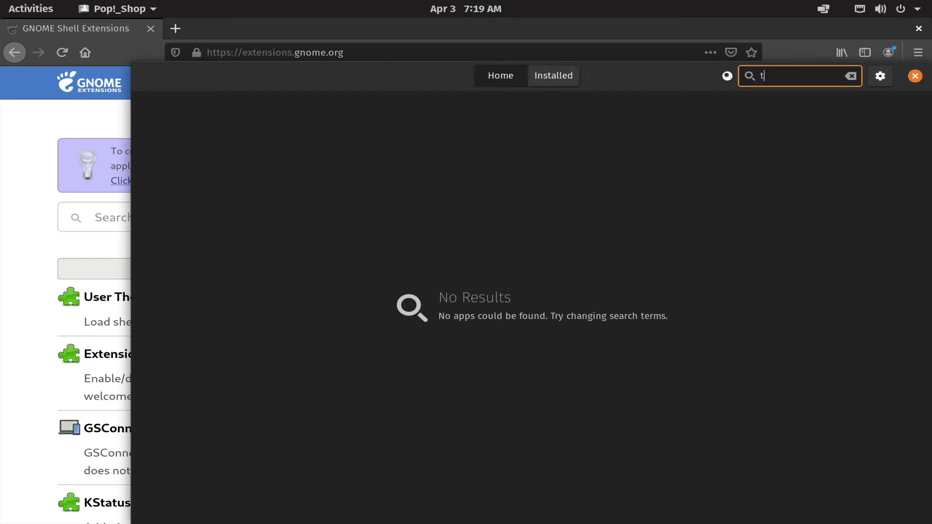
pyautogui.write('weks')
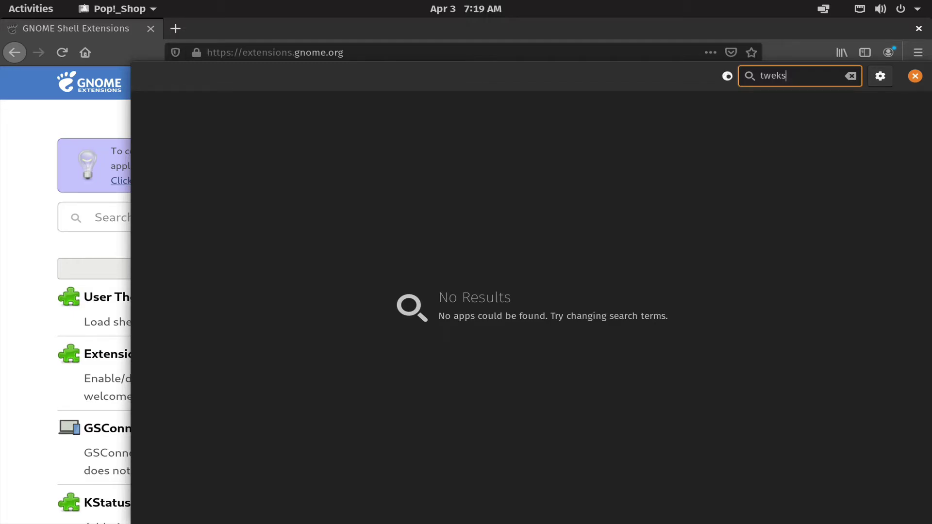
# Switch to Firefox and open google.com in a new tab.
pyautogui.click(89, 109)
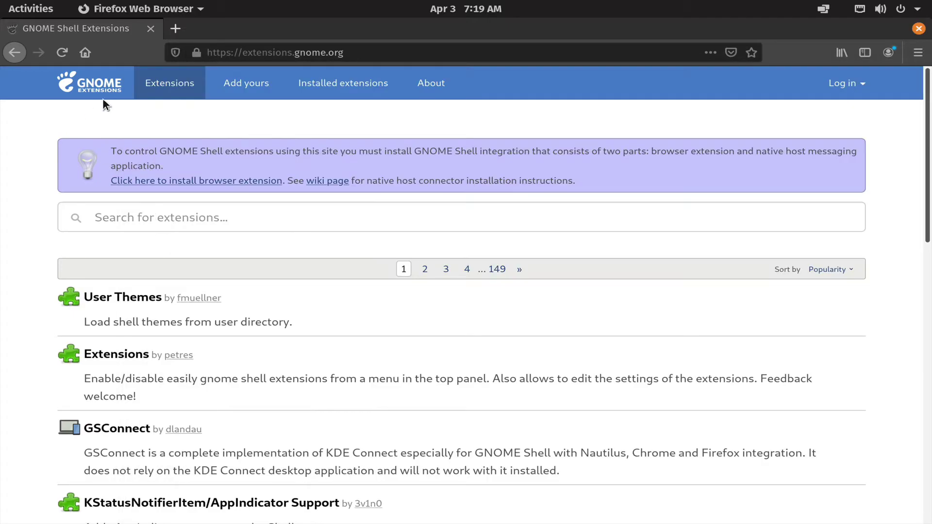
pyautogui.click(180, 34)
pyautogui.write('google.com/')
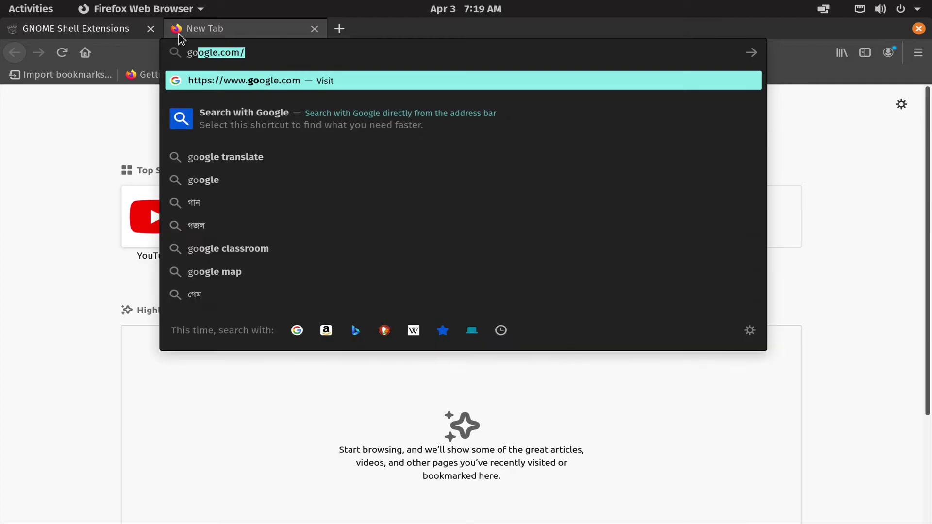
pyautogui.press('Return')
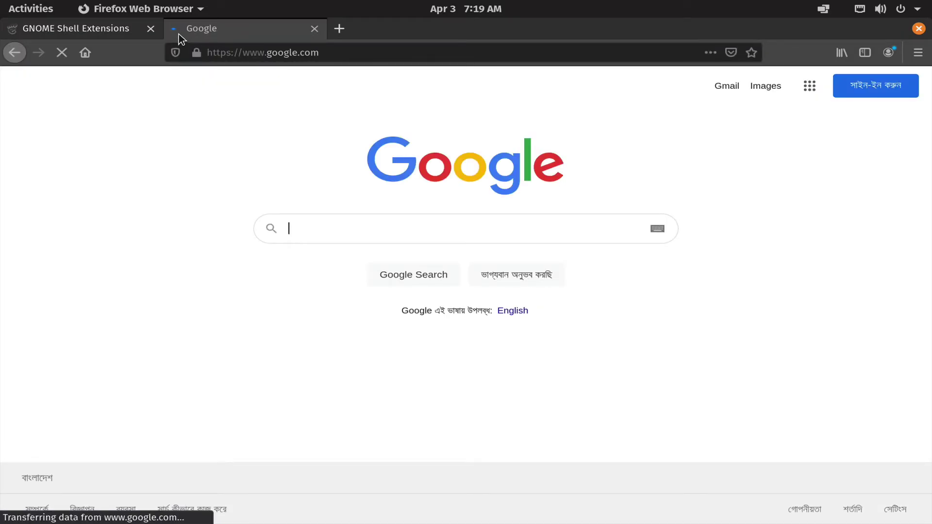
# Search Google for "gnome tweaks" and copy the search term.
pyautogui.write('gnome ')
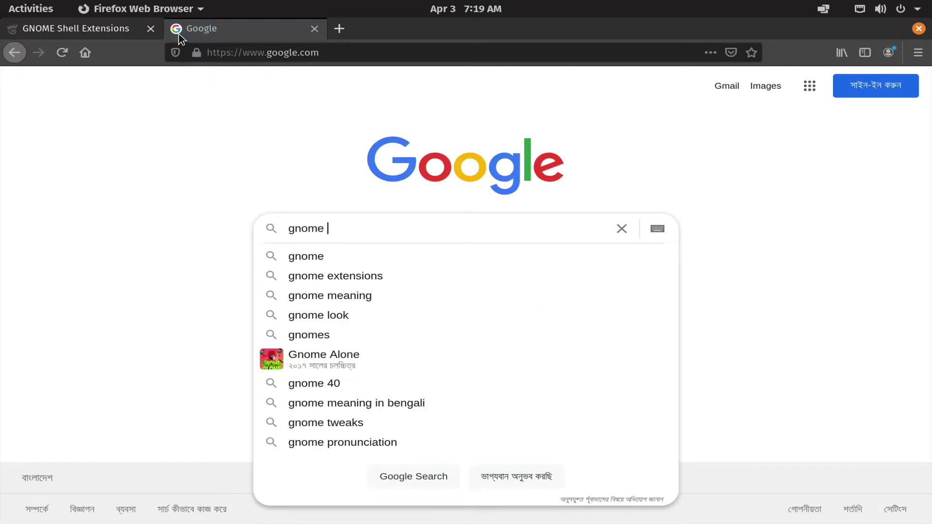
pyautogui.write('t')
pyautogui.press('Down')
pyautogui.press('Down')
pyautogui.press('Return')
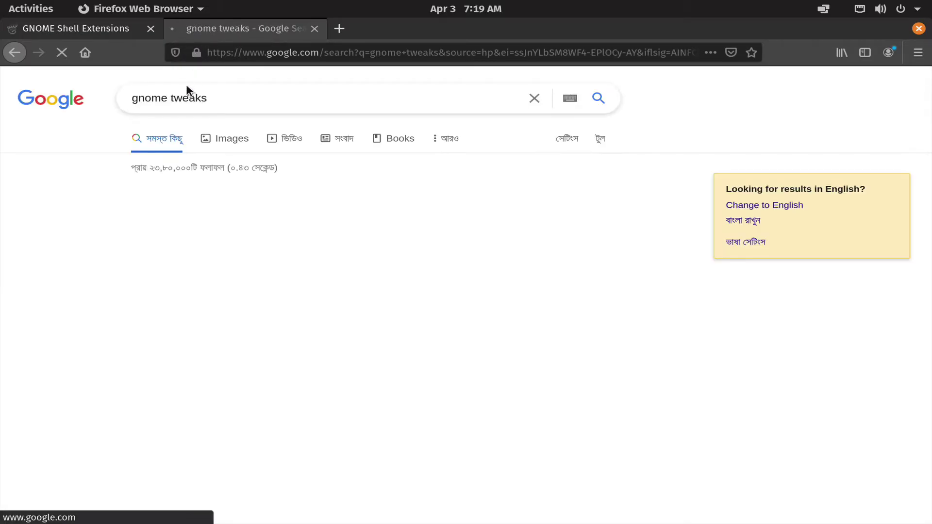
pyautogui.tripleClick(192, 99)
pyautogui.hotkey('ctrl', 'c')
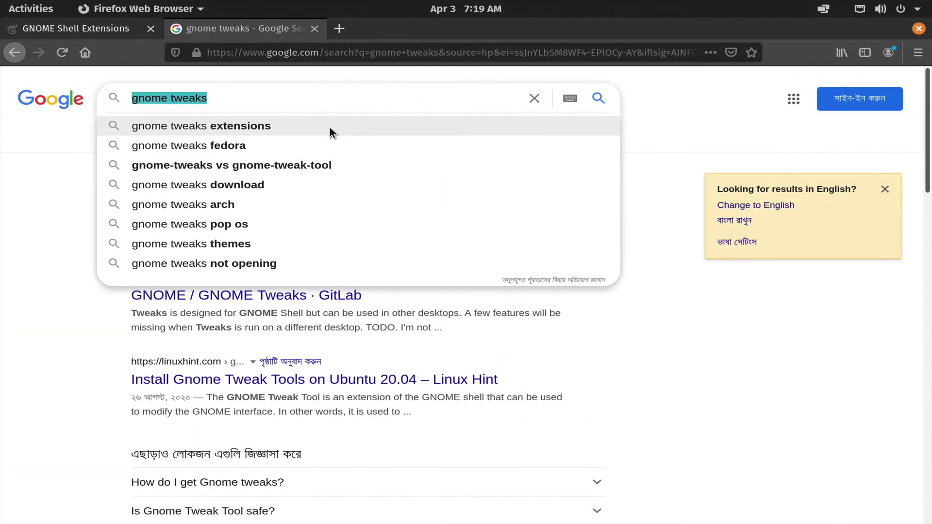
# Return to Pop!_Shop, search for the copied term "gnome tweaks" and open the GNOME Tweaks page.
pyautogui.click(30, 8)
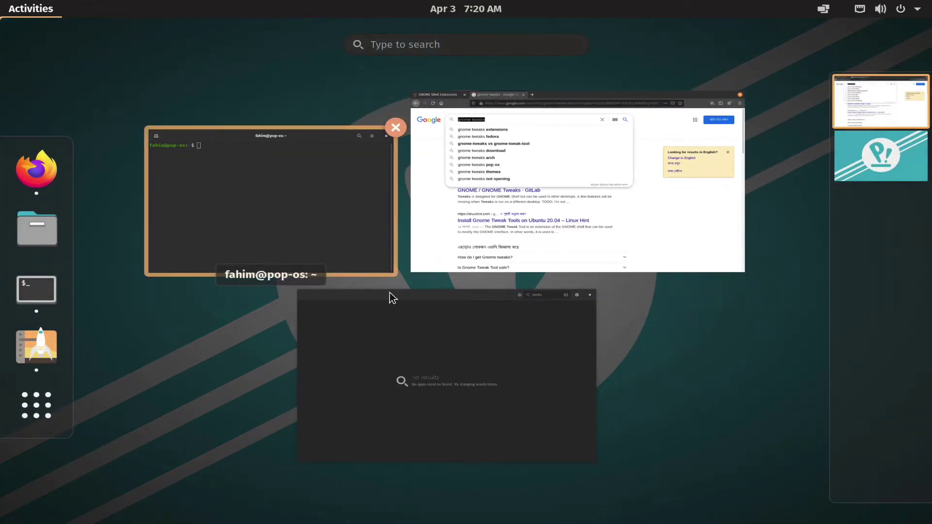
pyautogui.click(404, 309)
pyautogui.tripleClick(812, 78)
pyautogui.hotkey('ctrl', 'v')
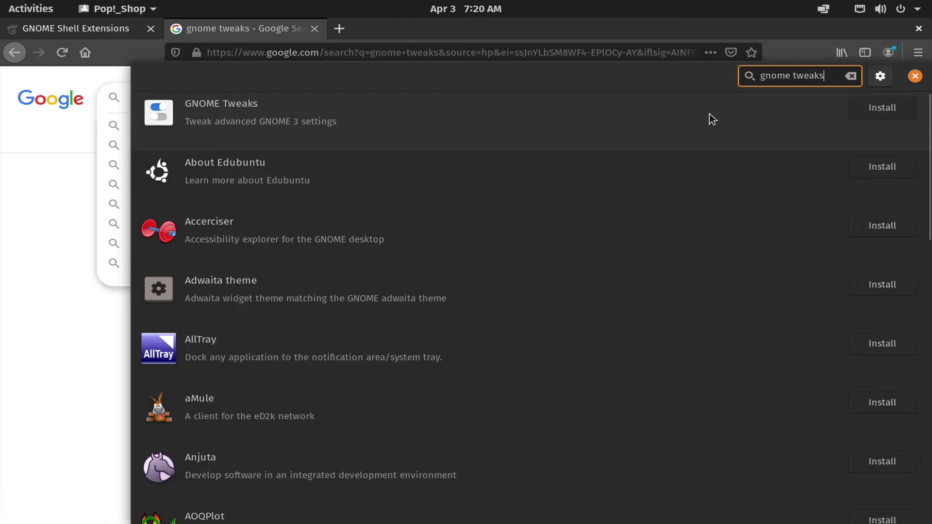
pyautogui.click(710, 114)
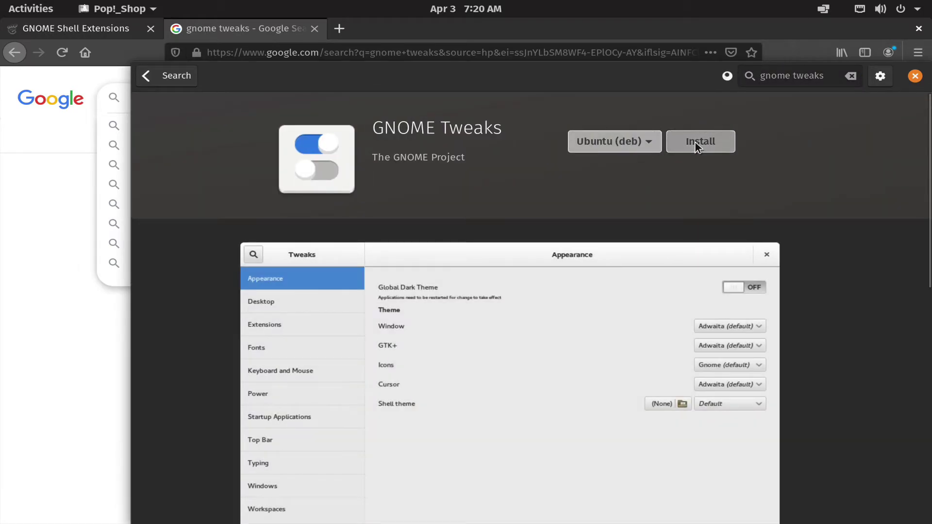
# Install the Ubuntu (deb) version of GNOME Tweaks, entering the account password to authenticate the installation.
pyautogui.click(695, 142)
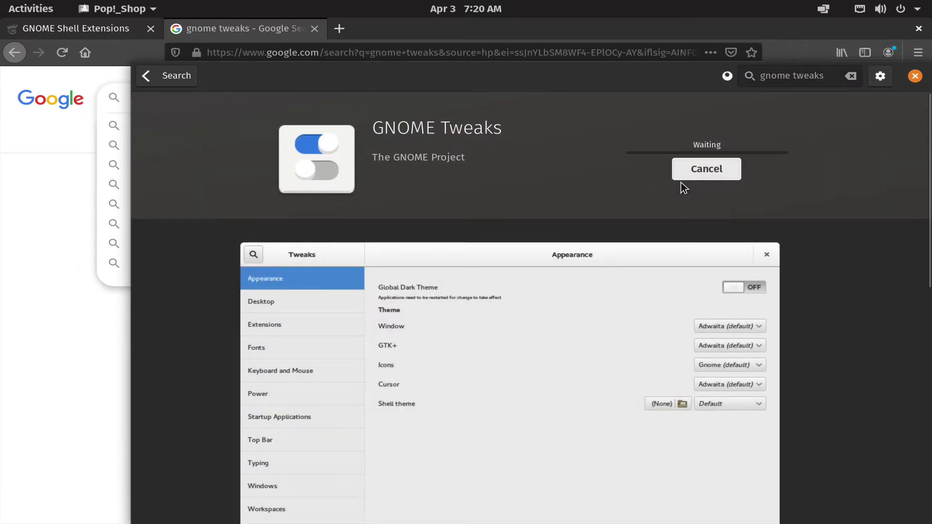
pyautogui.moveTo(663, 77); pyautogui.dragTo(602, 53)
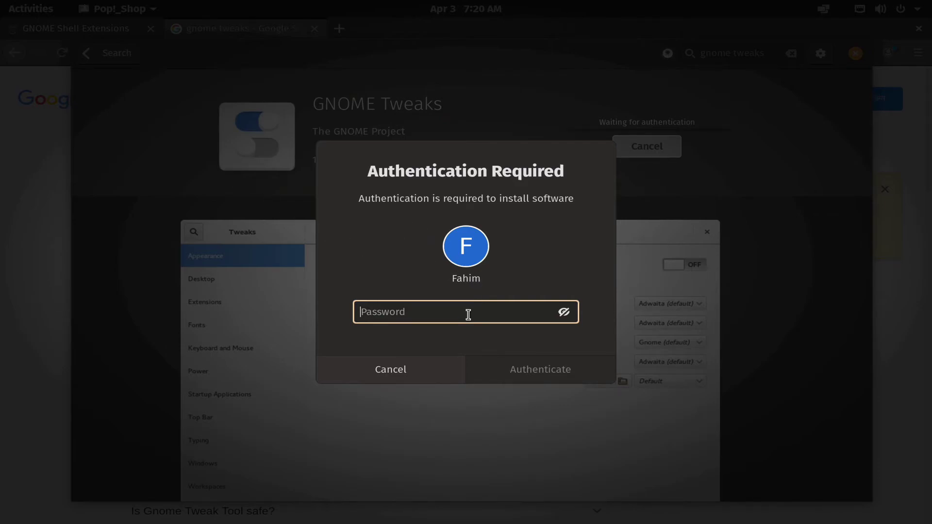
pyautogui.write('*****')
pyautogui.press('Return')
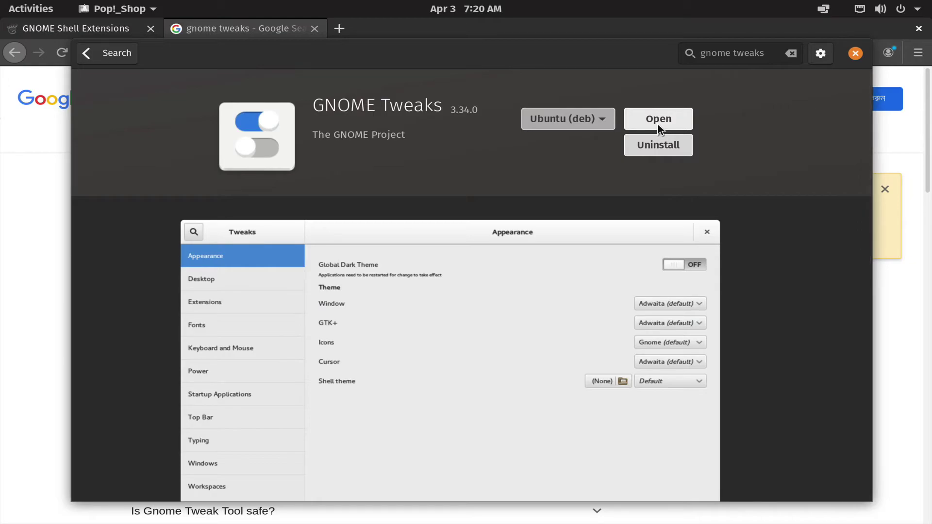
# Open the newly installed GNOME Tweaks and close the Pop!_Shop window.
pyautogui.click(666, 123)
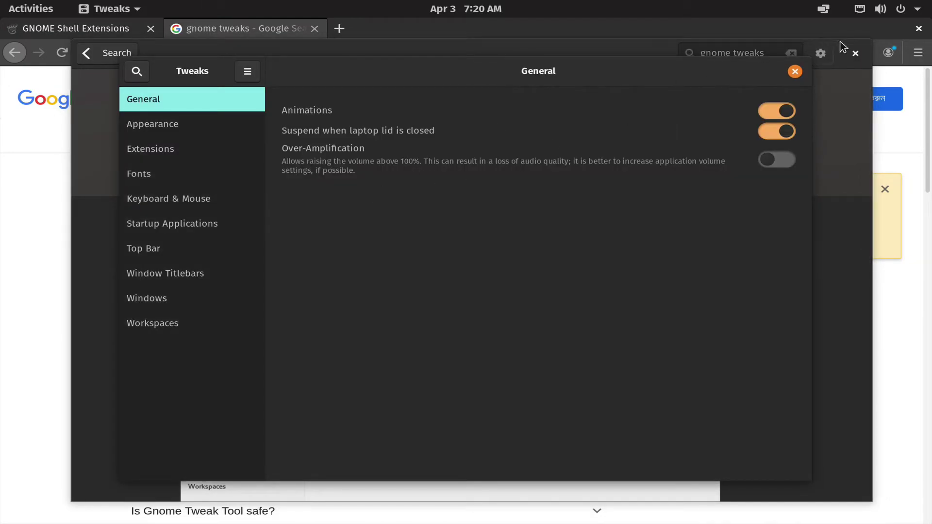
pyautogui.click(853, 56)
pyautogui.click(854, 54)
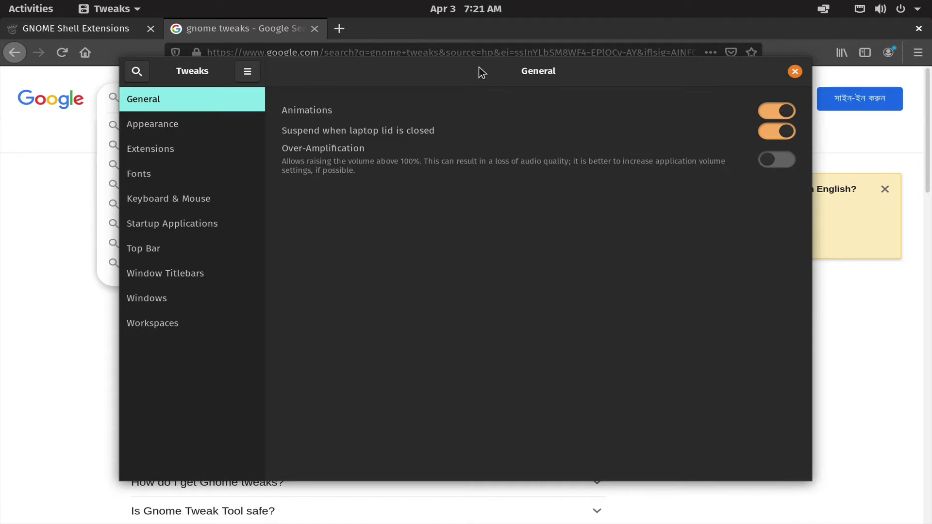
# Review the Appearance, Extensions and Top Bar settings in Tweaks.
pyautogui.click(235, 123)
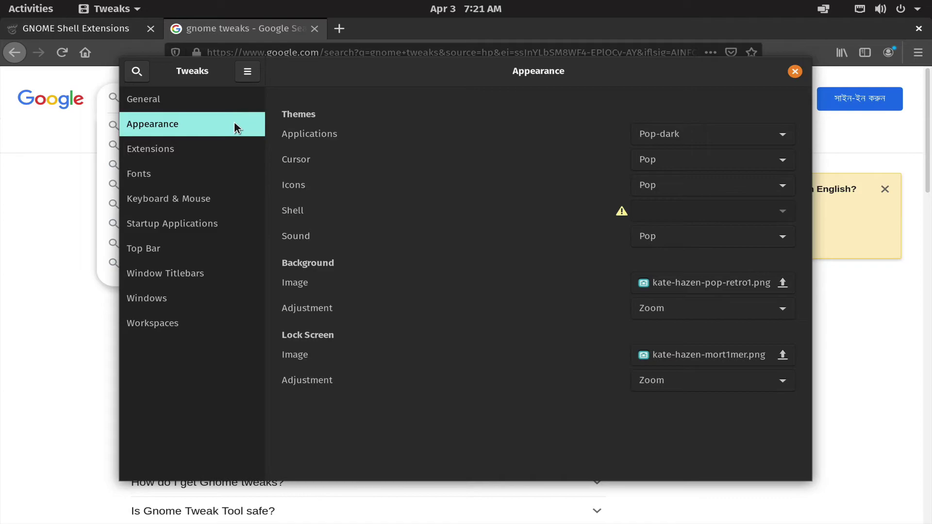
pyautogui.click(209, 156)
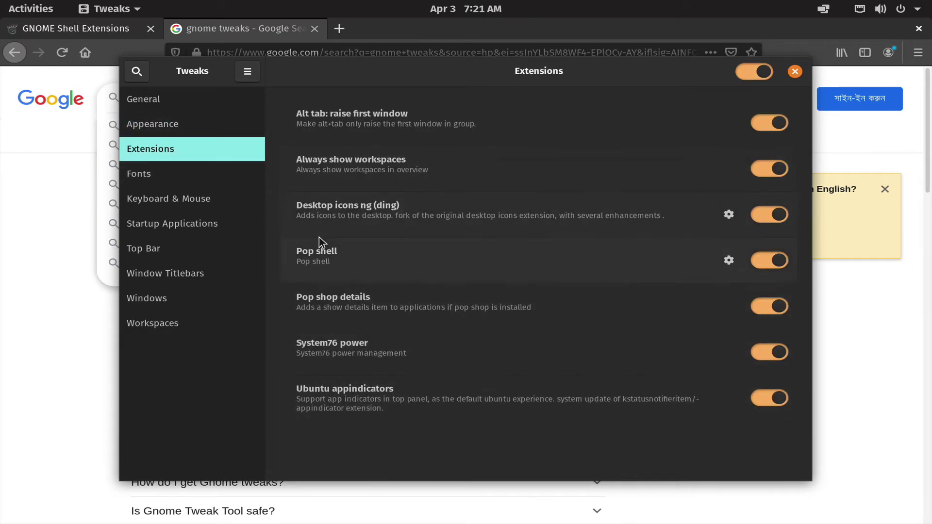
pyautogui.click(188, 249)
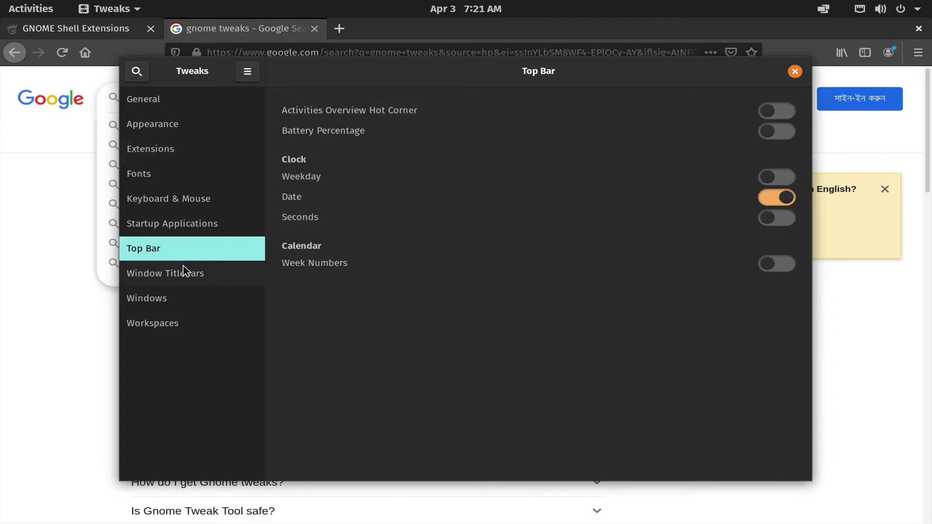
# Enable the Maximize and Minimize titlebar buttons in Tweaks, and minimize the Tweaks and Firefox windows.
pyautogui.click(200, 265)
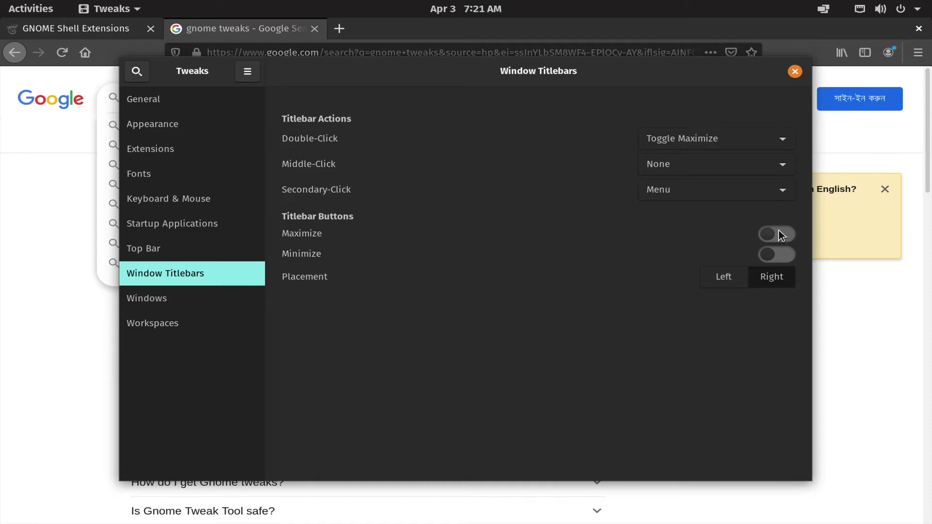
pyautogui.click(770, 254)
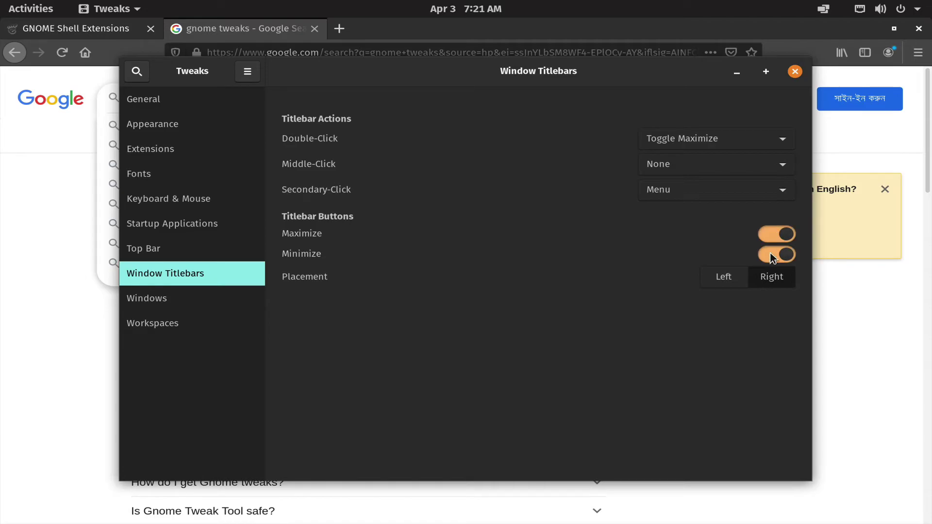
pyautogui.click(739, 73)
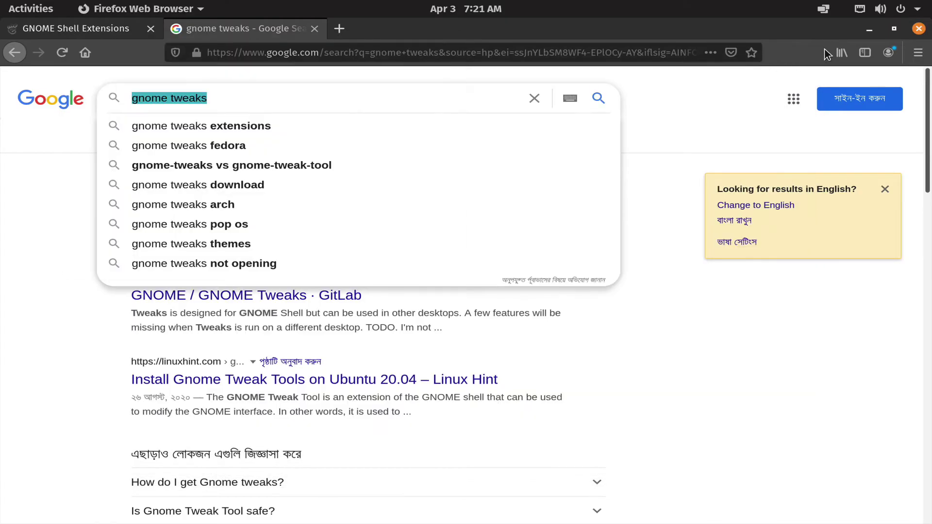
pyautogui.click(870, 27)
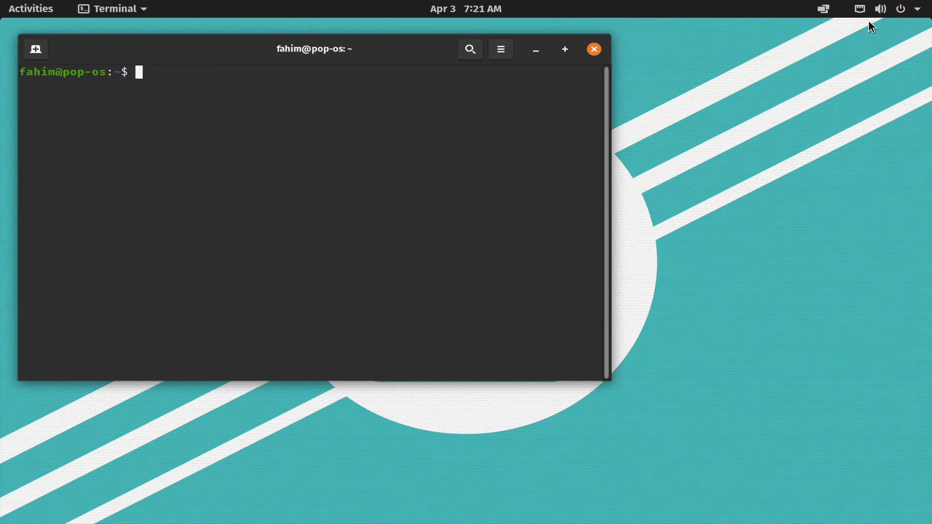
# Restore the Tweaks window from the Activities overview, try the Left titlebar button placement and set it back to Right.
pyautogui.click(29, 8)
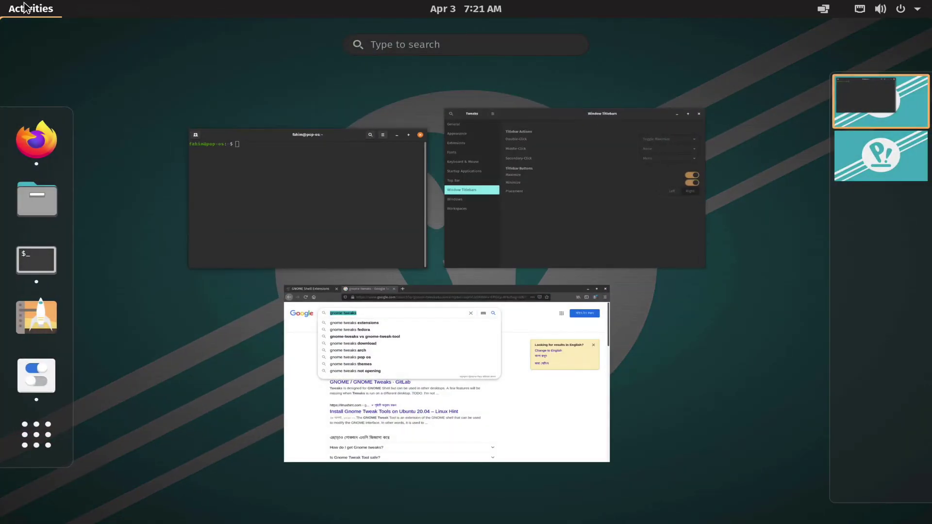
pyautogui.click(625, 170)
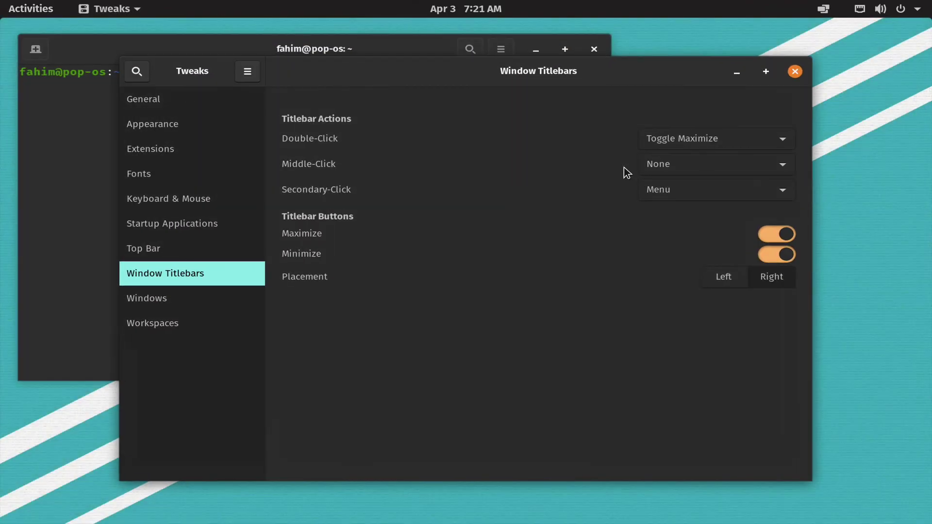
pyautogui.click(729, 282)
pyautogui.click(770, 280)
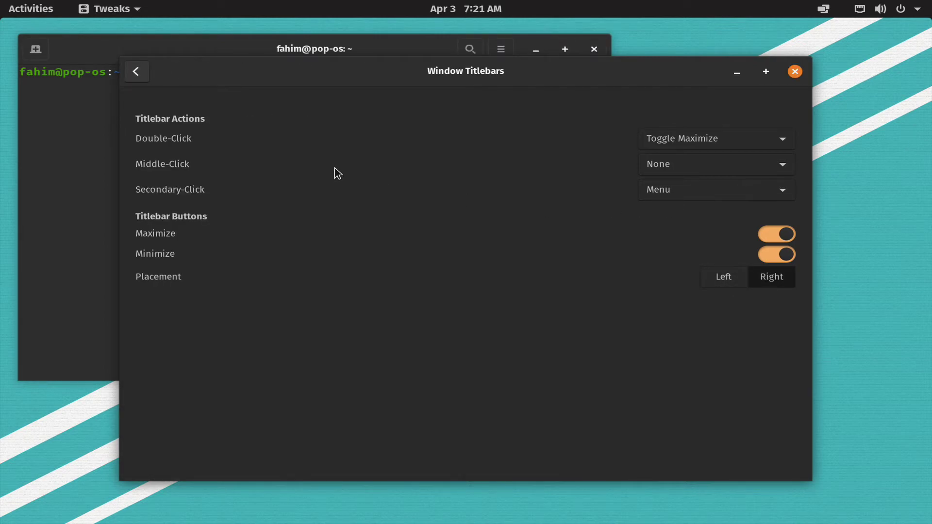
# Return to the Tweaks category list, make the window narrower and open the Windows settings.
pyautogui.click(137, 73)
pyautogui.moveTo(811, 97); pyautogui.dragTo(586, 124)
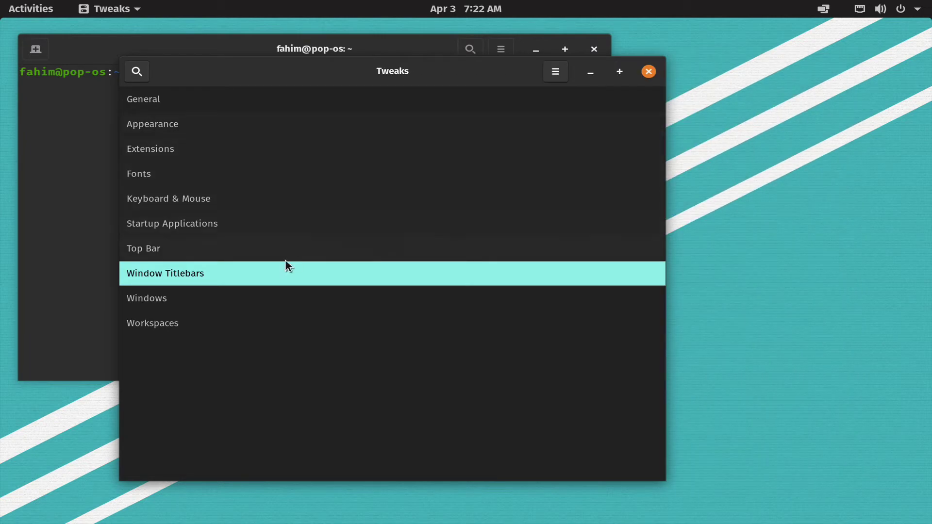
pyautogui.click(280, 301)
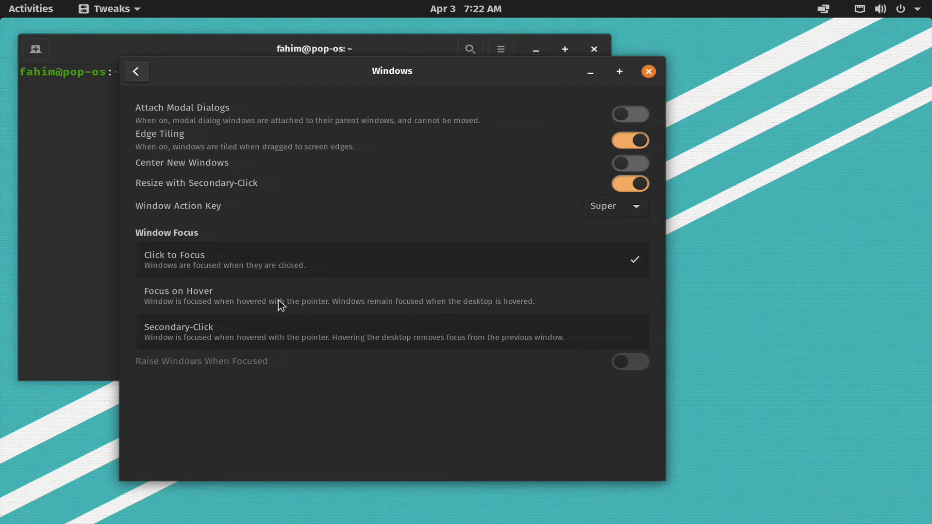
# Close Tweaks and move the Terminal window towards the right side of the desktop.
pyautogui.click(138, 68)
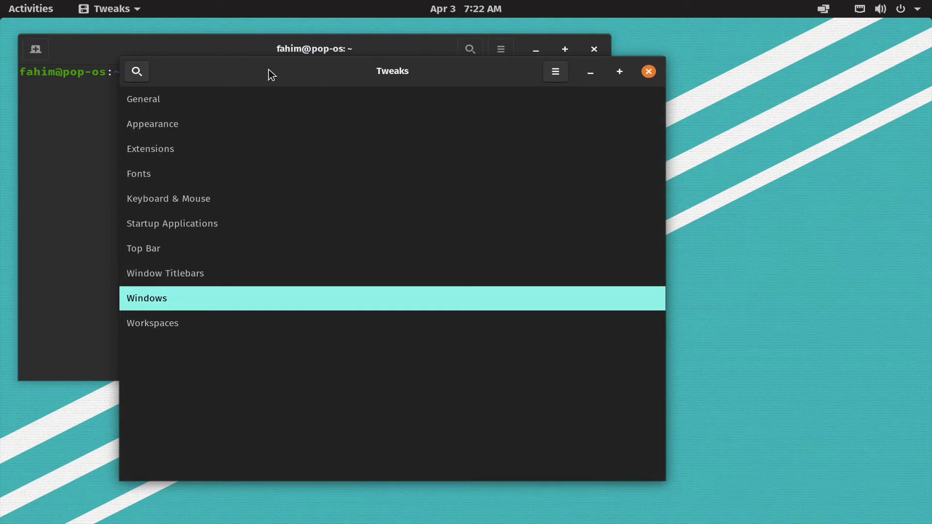
pyautogui.click(655, 72)
pyautogui.moveTo(352, 57); pyautogui.dragTo(550, 89)
# Switch to Firefox from the Activities overview and close the gnome tweaks search tab, leaving the GNOME Shell Extensions page open.
pyautogui.click(40, 12)
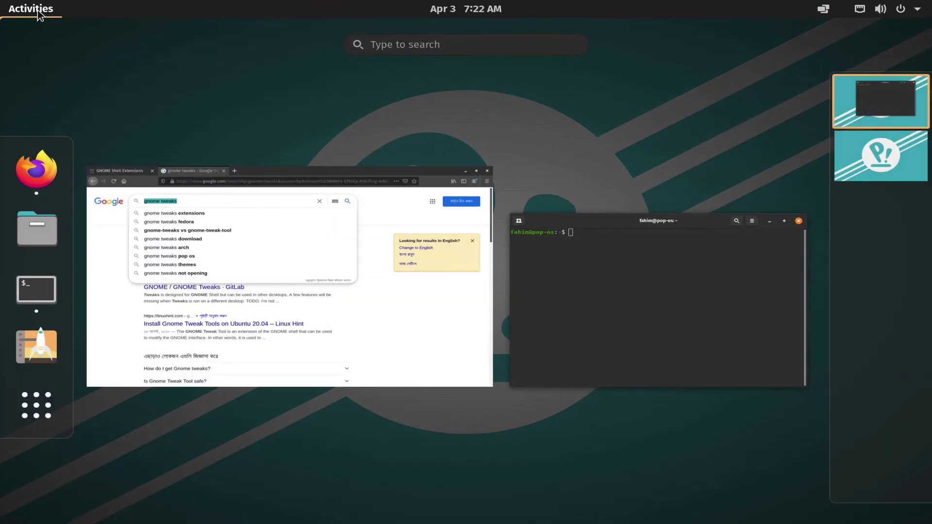
pyautogui.click(185, 222)
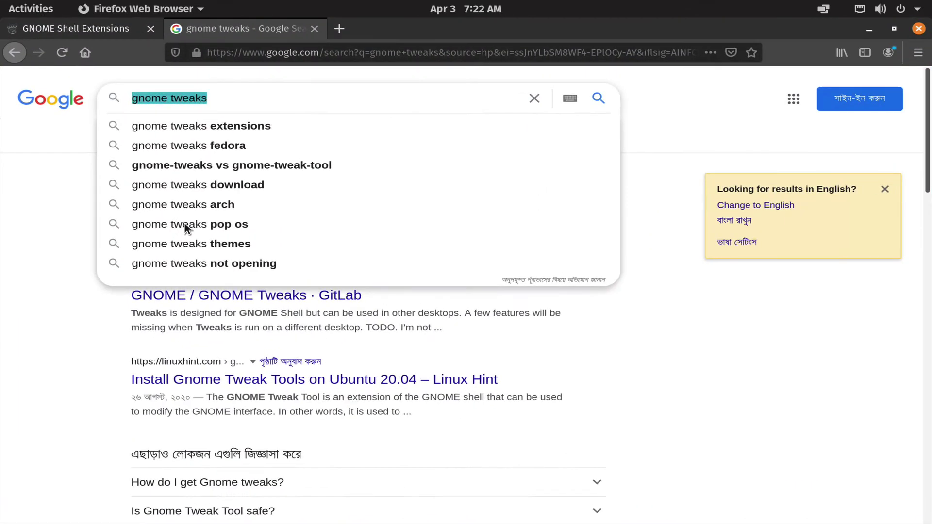
pyautogui.click(316, 31)
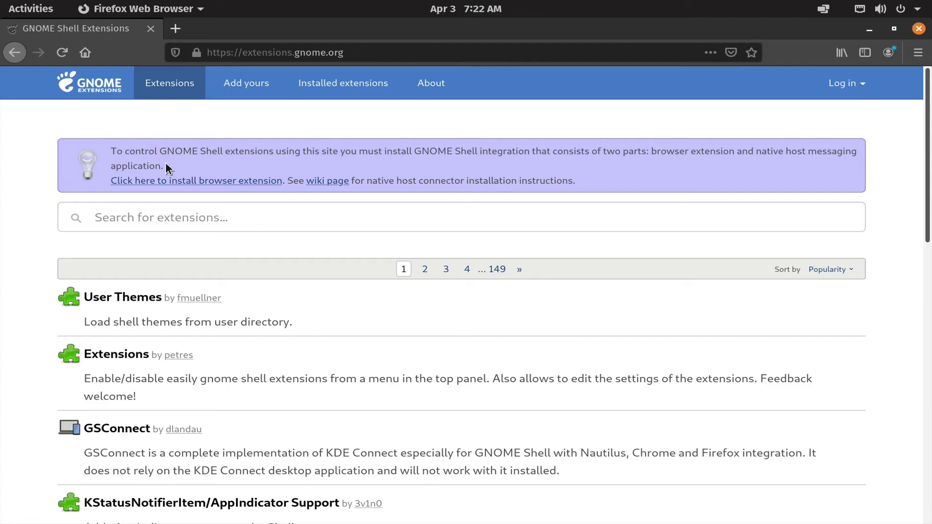
pyautogui.click(17, 10)
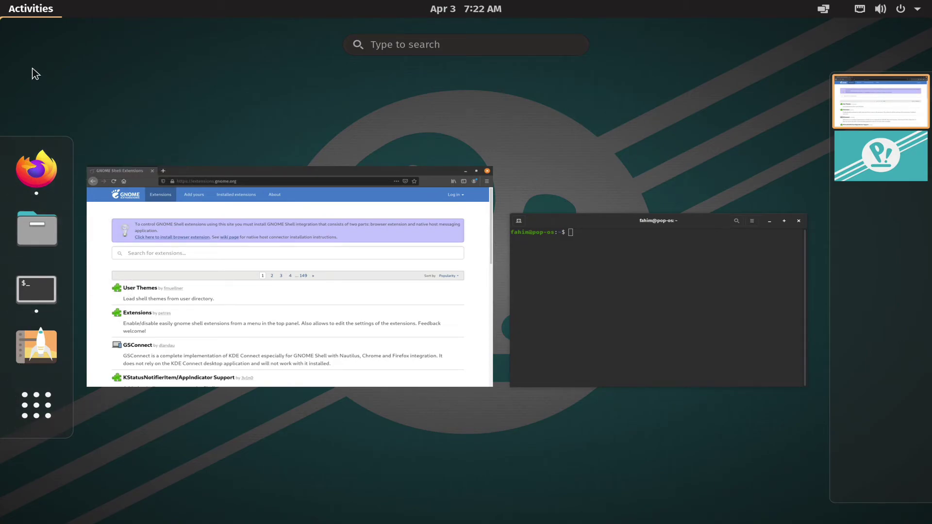
pyautogui.click(33, 13)
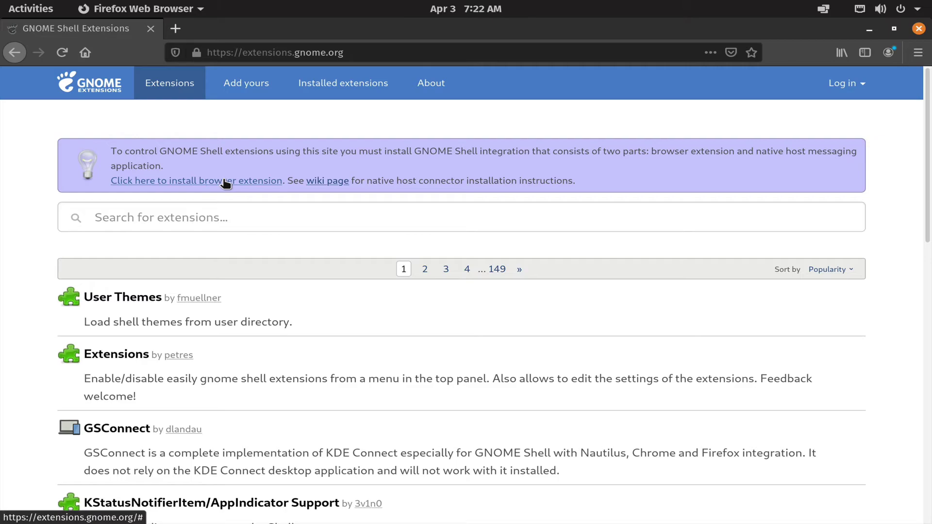
# Install the GNOME Shell integration add-on from extensions.gnome.org, granting its permissions, and reload the page.
pyautogui.click(258, 186)
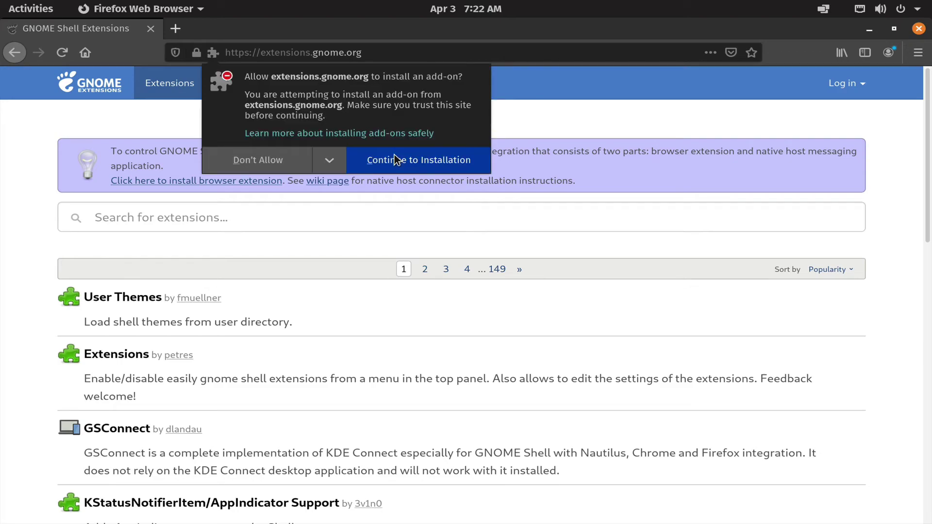
pyautogui.click(381, 162)
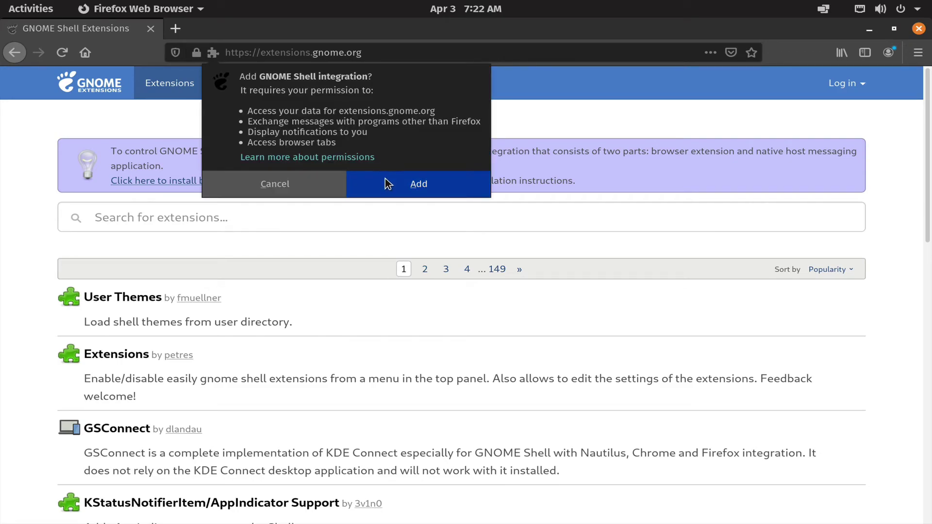
pyautogui.click(385, 179)
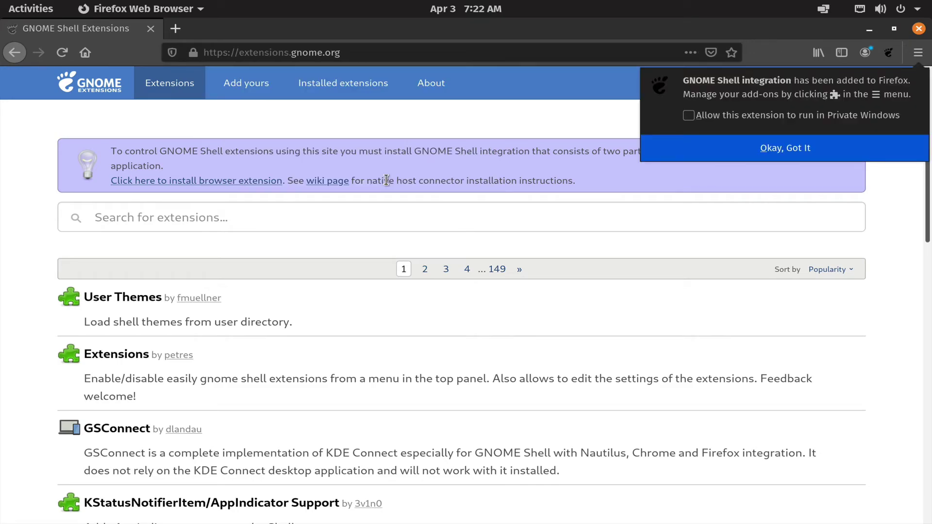
pyautogui.click(728, 147)
pyautogui.click(64, 53)
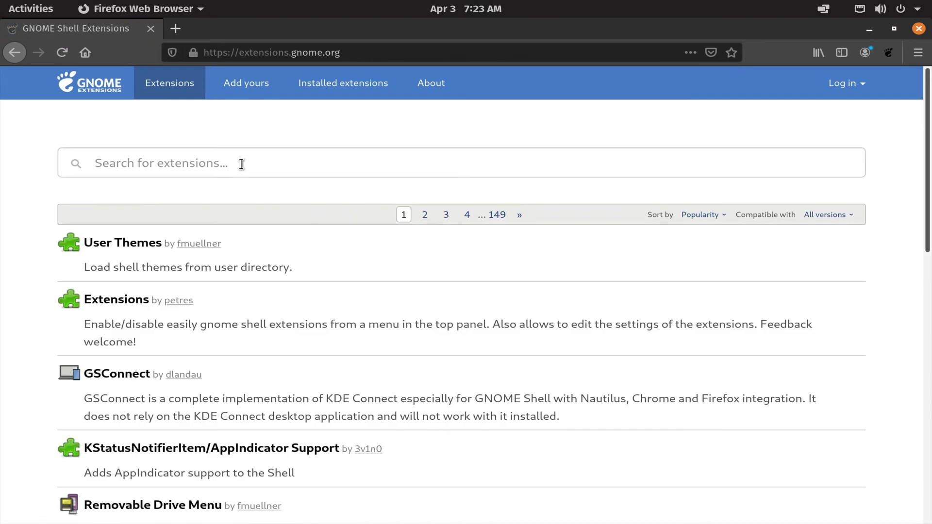
# Search the extensions site for "dash to dock" and install the Dash to Dock extension.
pyautogui.click(242, 164)
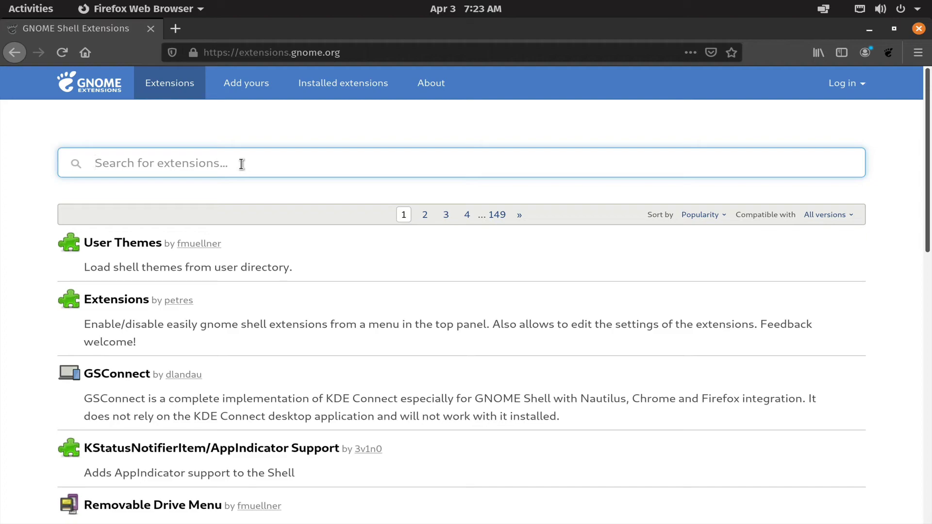
pyautogui.write('dash to dock')
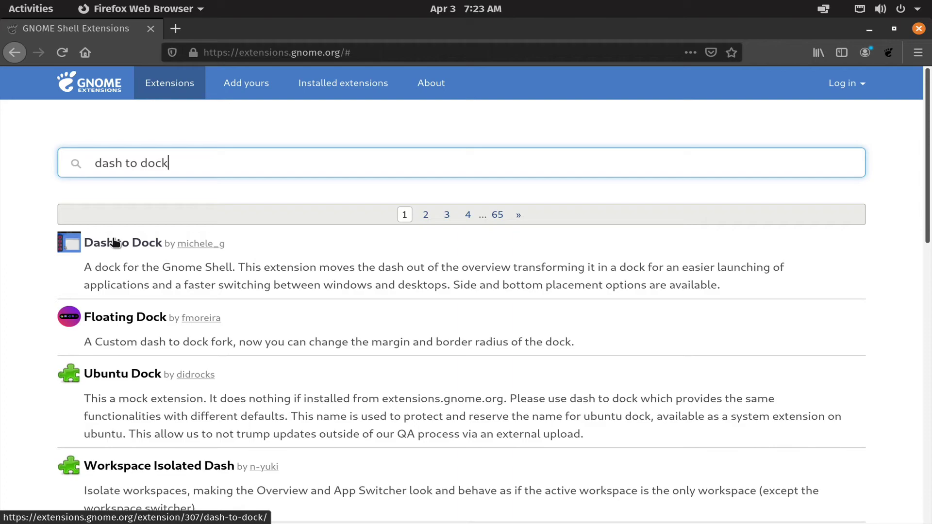
pyautogui.click(115, 243)
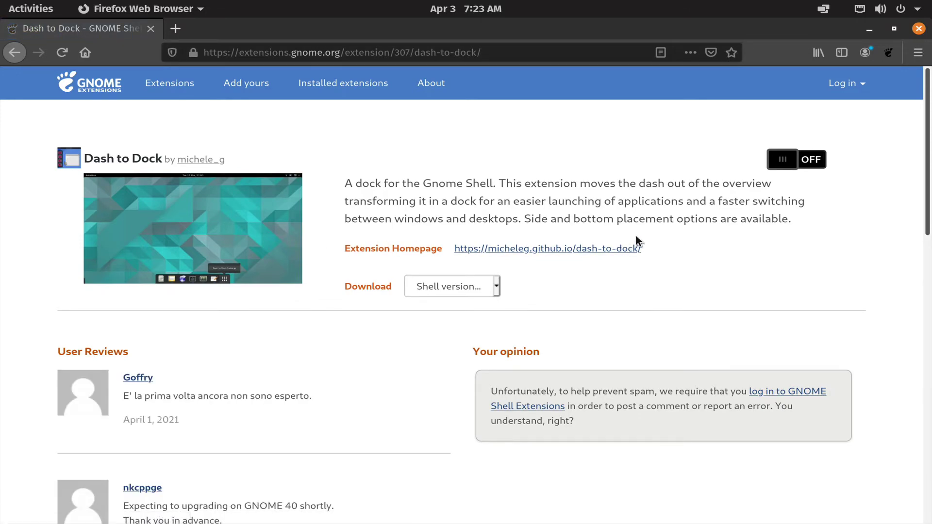
pyautogui.click(819, 159)
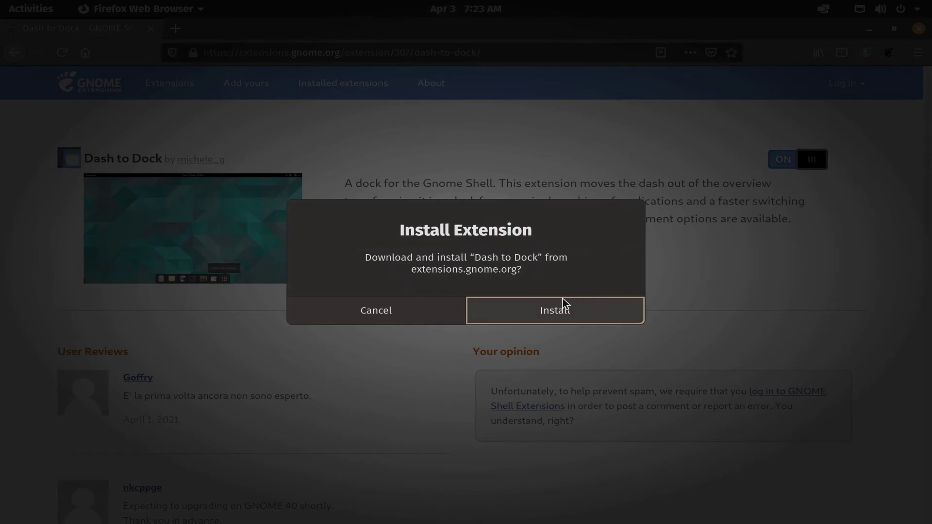
pyautogui.click(561, 305)
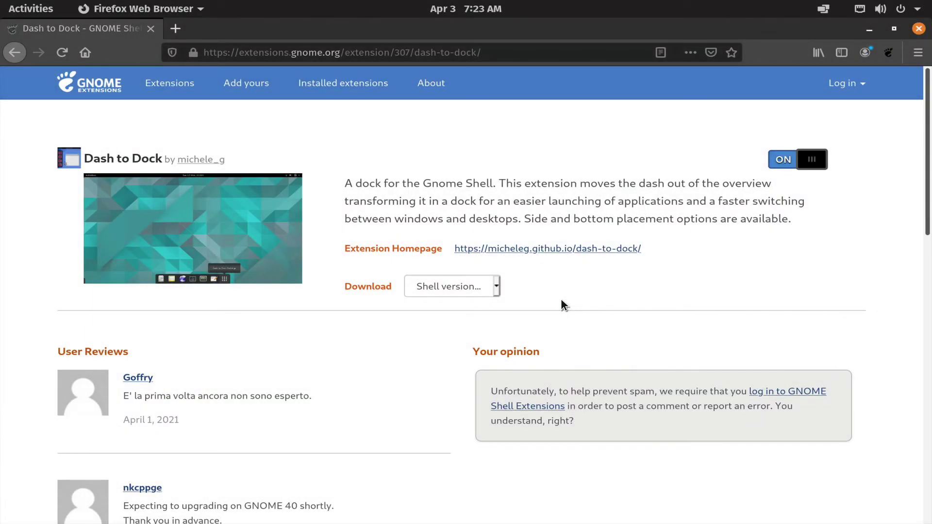
# Minimize Firefox and examine the new dock on the desktop, in the application grid and in the Activities overview.
pyautogui.click(871, 32)
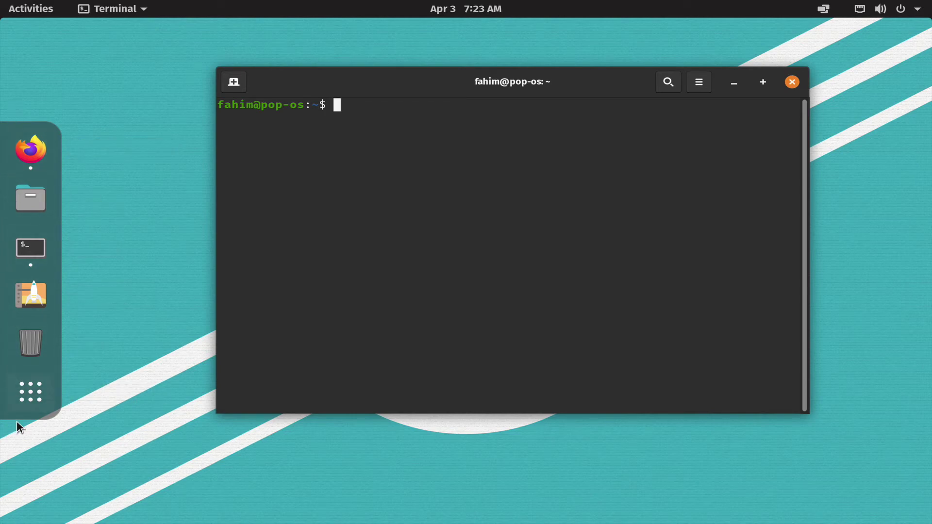
pyautogui.click(43, 389)
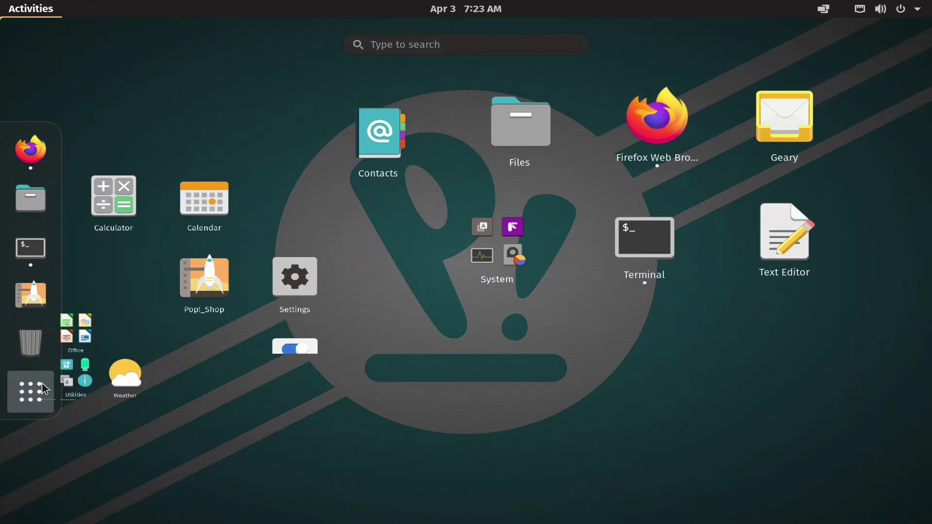
pyautogui.click(30, 249)
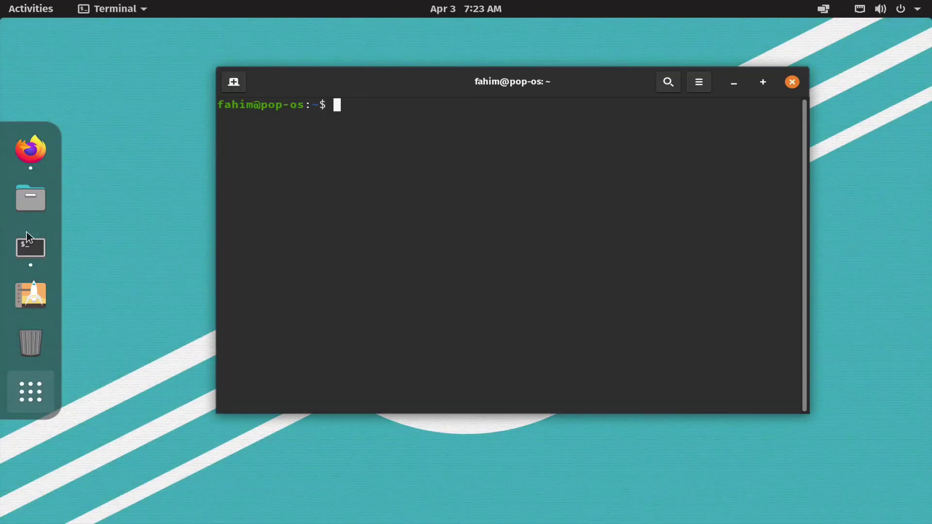
pyautogui.press('super')
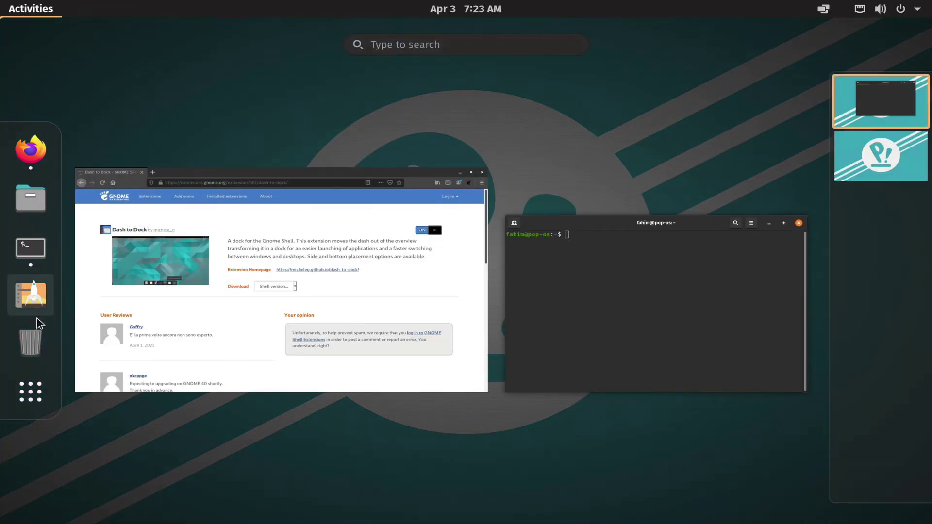
pyautogui.click(161, 316)
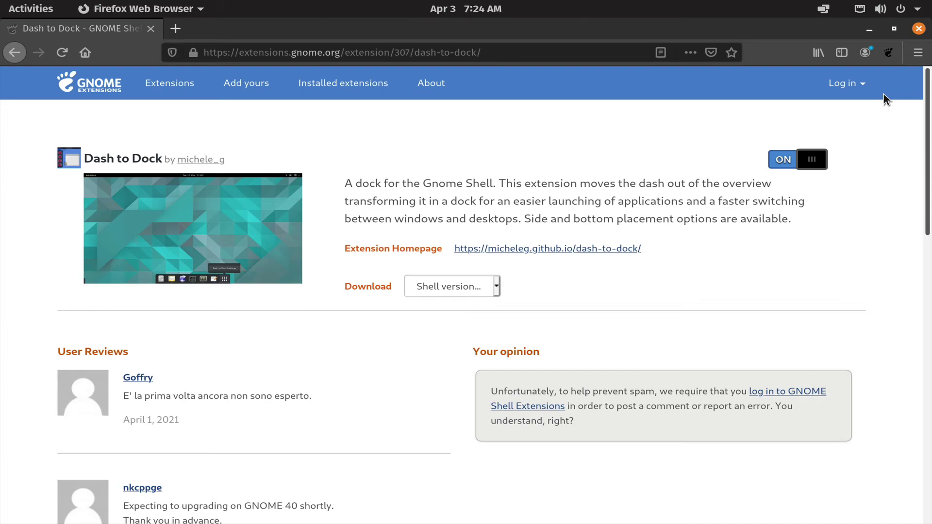
pyautogui.click(870, 30)
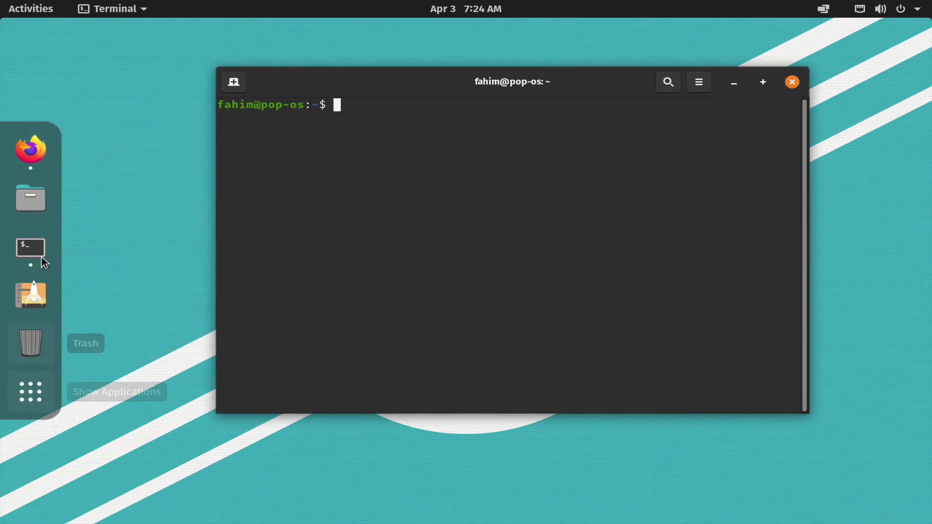
# Examine the context options of Firefox in the dock and of Settings in the application grid, and return to the desktop.
pyautogui.rightClick(35, 155)
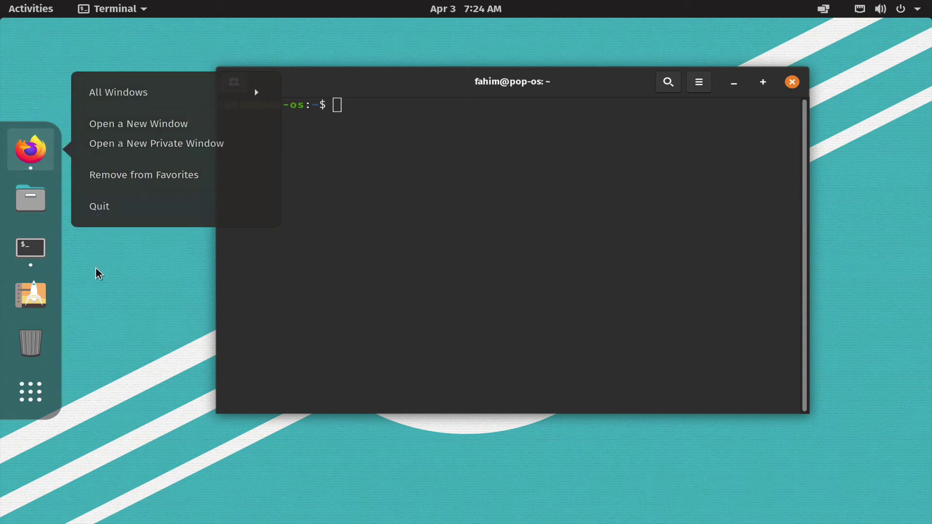
pyautogui.click(23, 395)
pyautogui.click(24, 394)
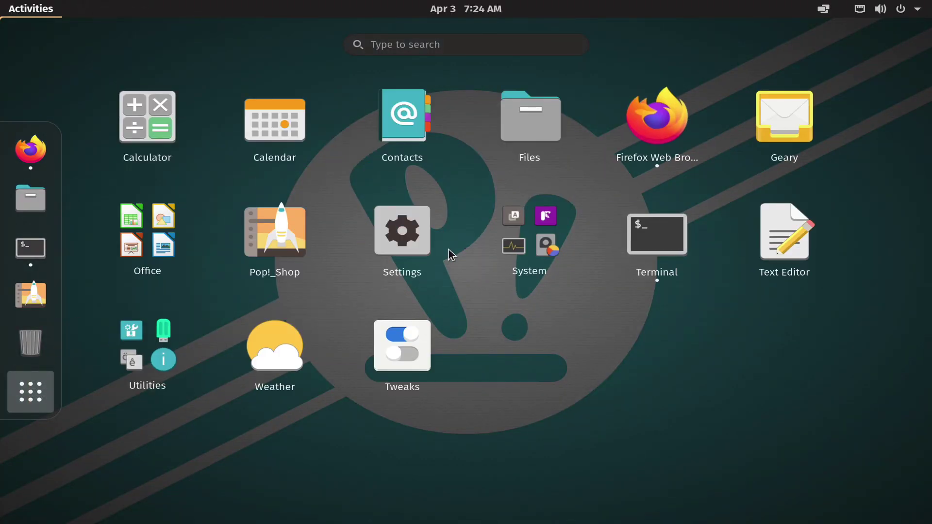
pyautogui.rightClick(411, 249)
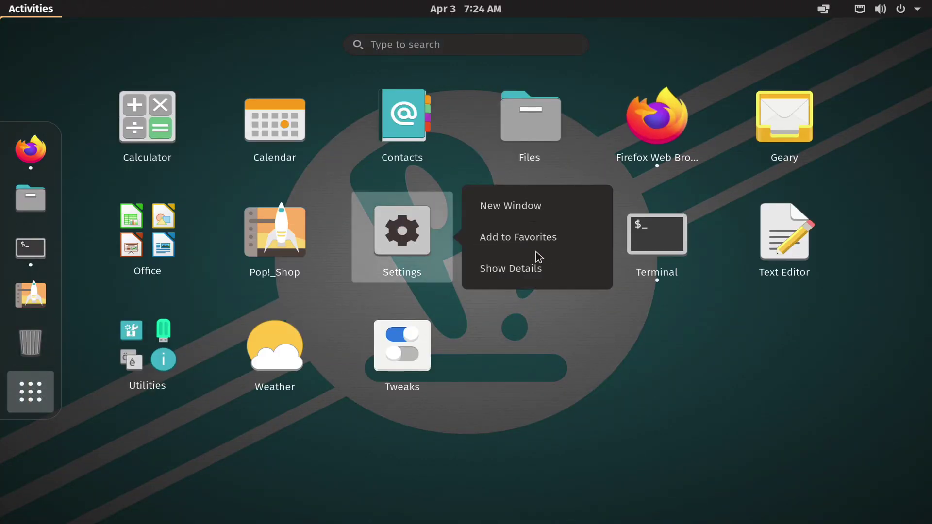
pyautogui.click(4, 392)
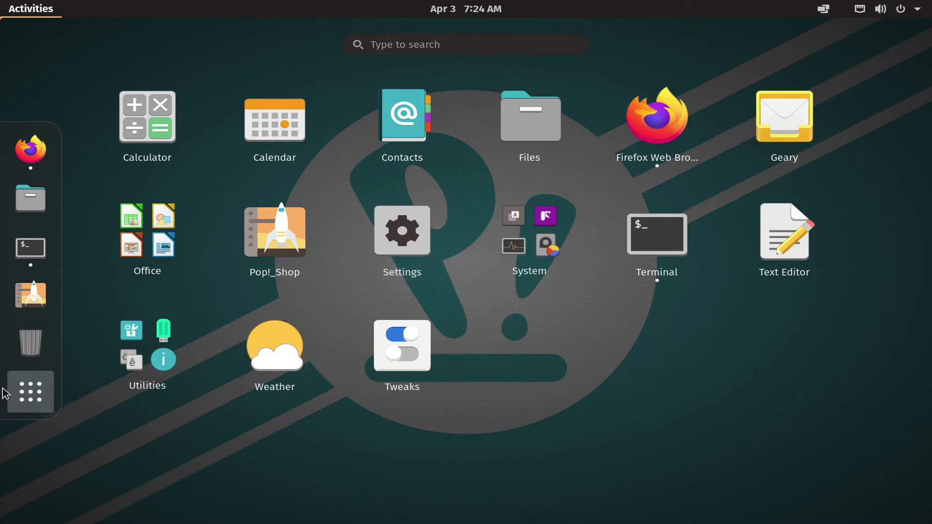
pyautogui.click(52, 382)
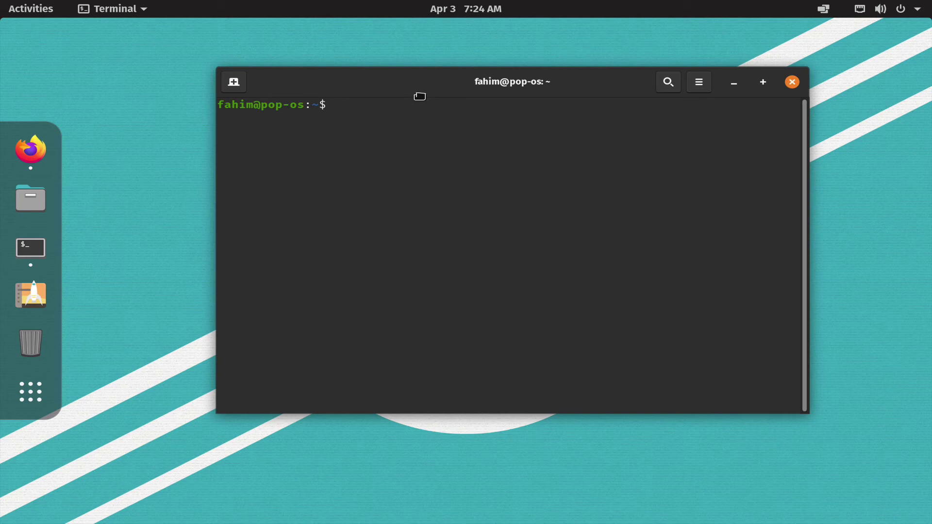
# Move the Terminal window slightly down and left, and check the calendar and notifications.
pyautogui.moveTo(443, 85); pyautogui.dragTo(396, 95)
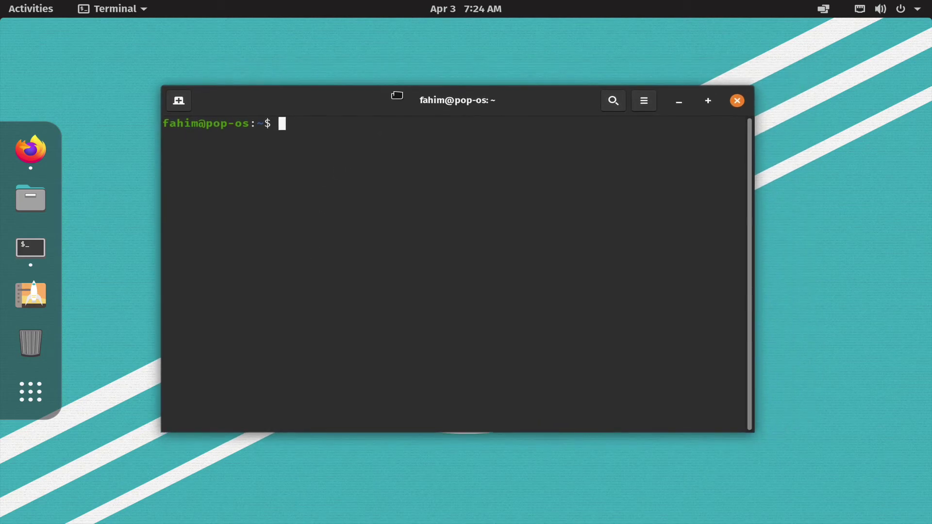
pyautogui.click(459, 9)
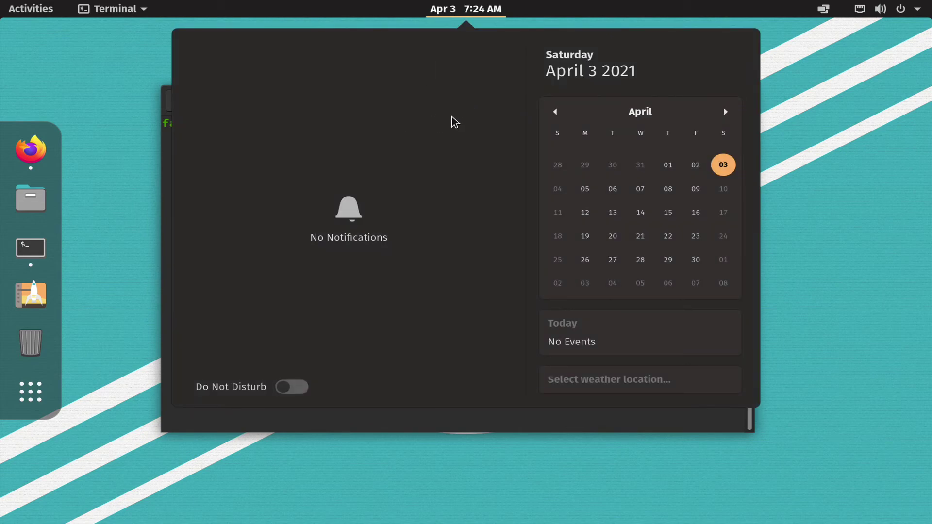
pyautogui.click(496, 6)
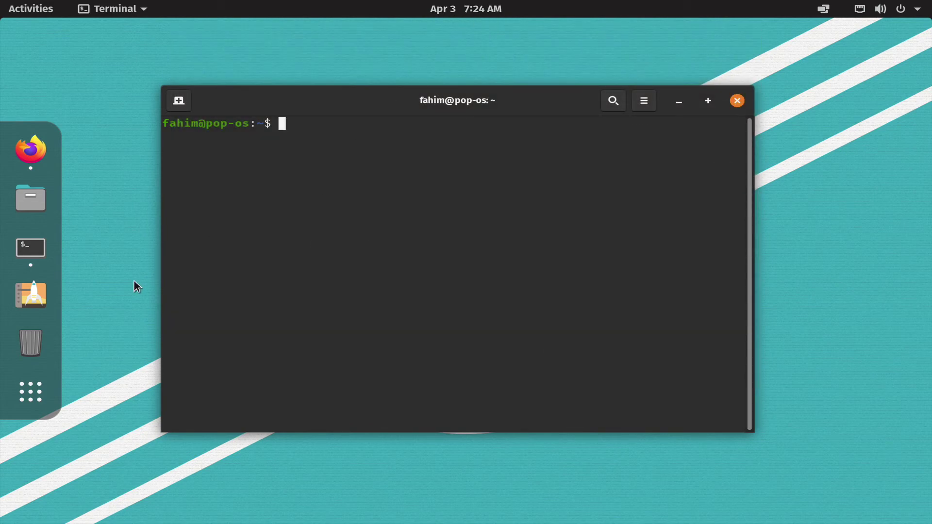
# Open Pop!_Shop maximized, review the installed applications and available updates, and close it.
pyautogui.click(31, 296)
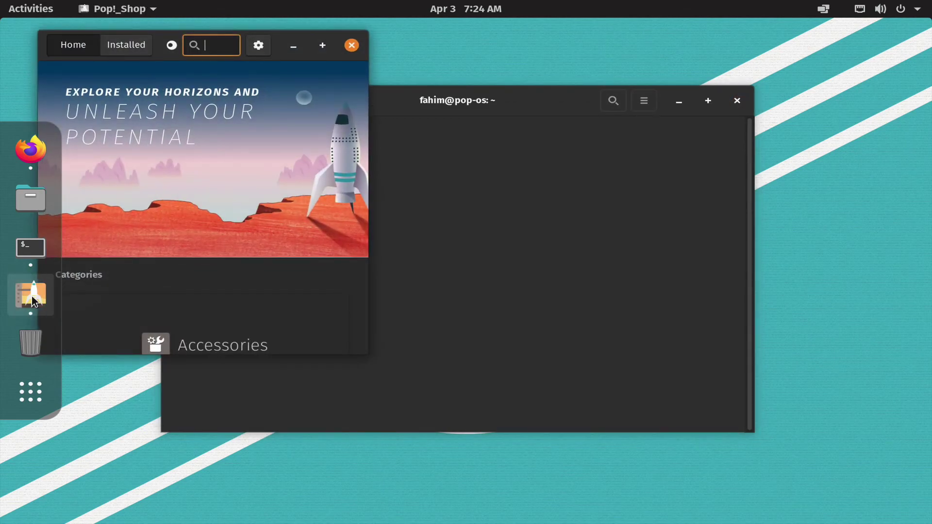
pyautogui.click(329, 44)
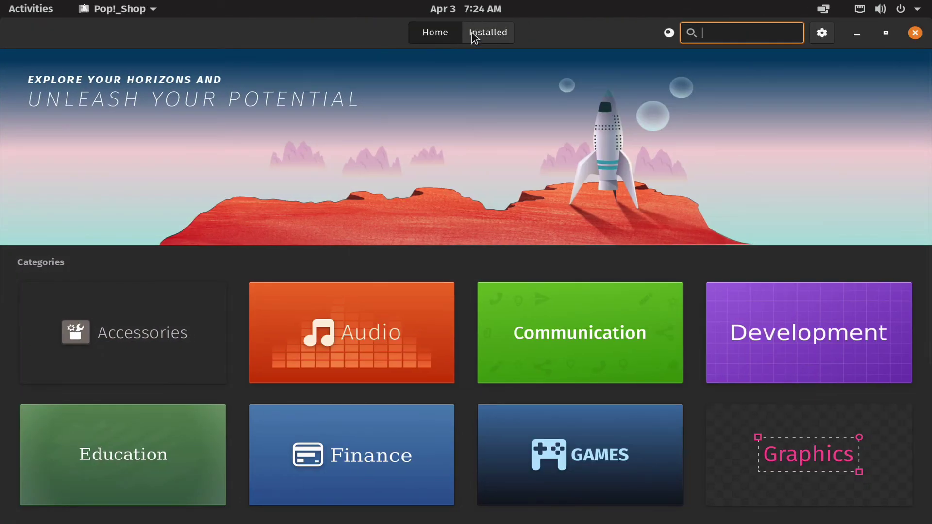
pyautogui.click(472, 33)
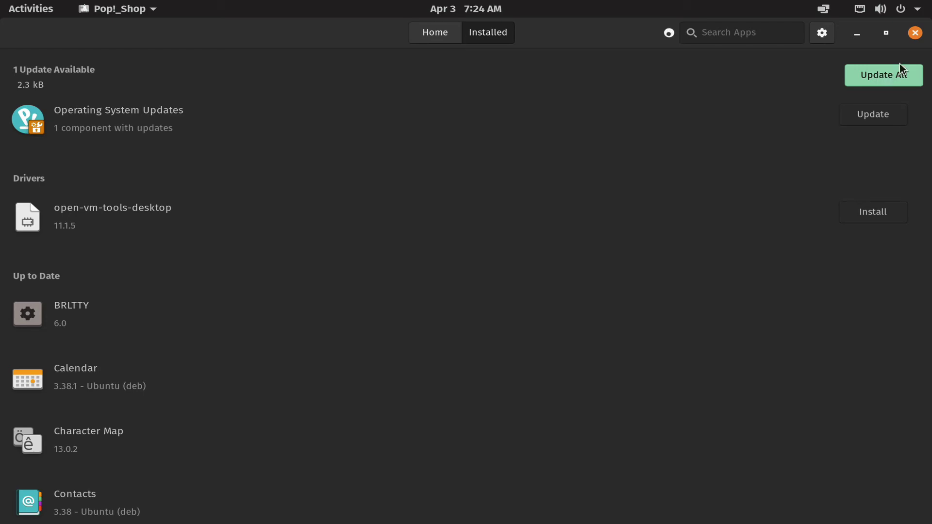
pyautogui.click(916, 34)
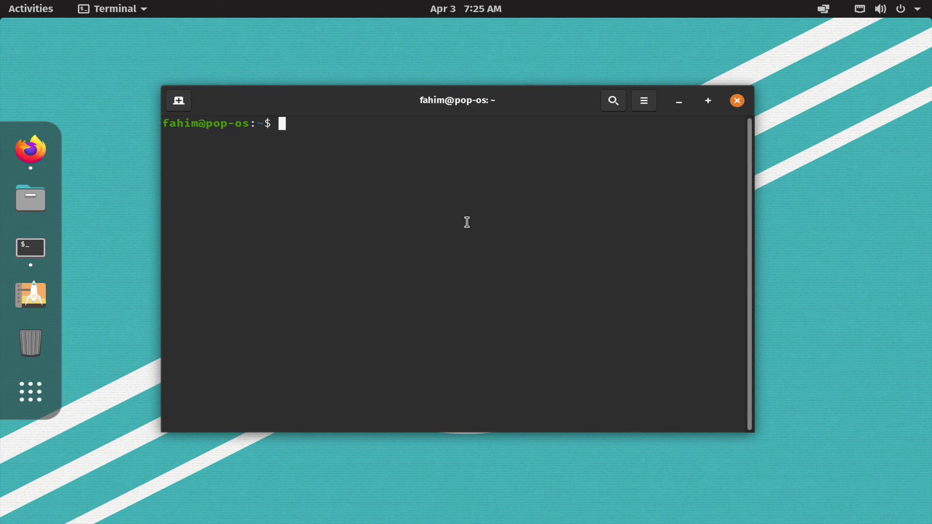
# Run sudo apt update in the terminal, authenticating with the account password.
pyautogui.write('sudo apt update')
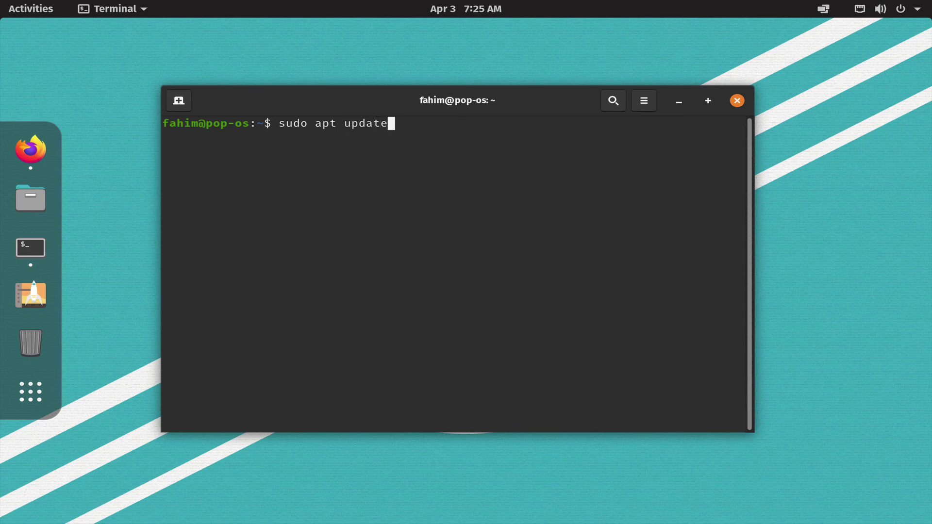
pyautogui.doubleClick(289, 122)
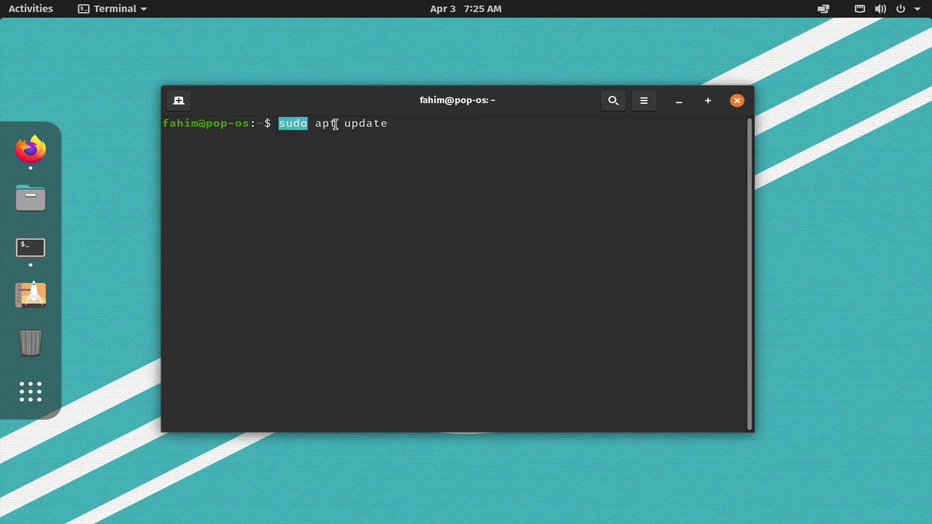
pyautogui.click(399, 123)
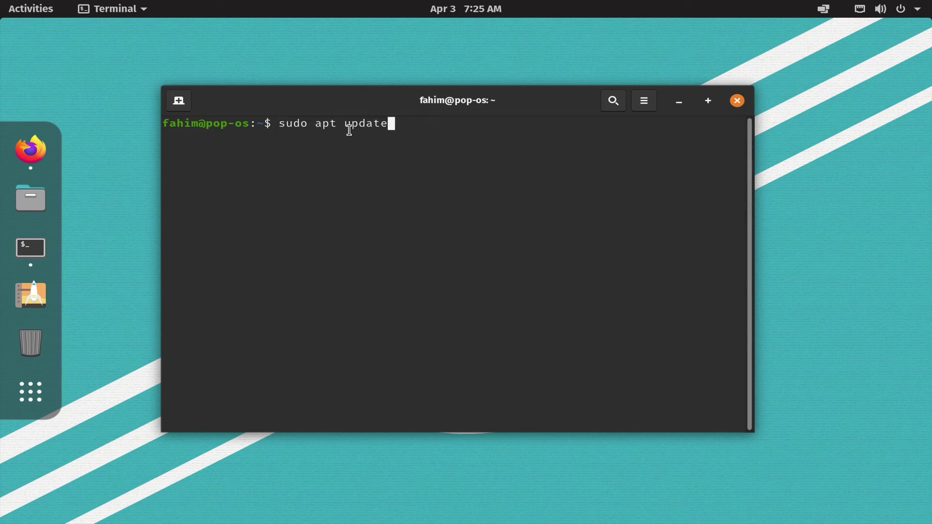
pyautogui.doubleClick(330, 125)
pyautogui.click(356, 131)
pyautogui.press('Return')
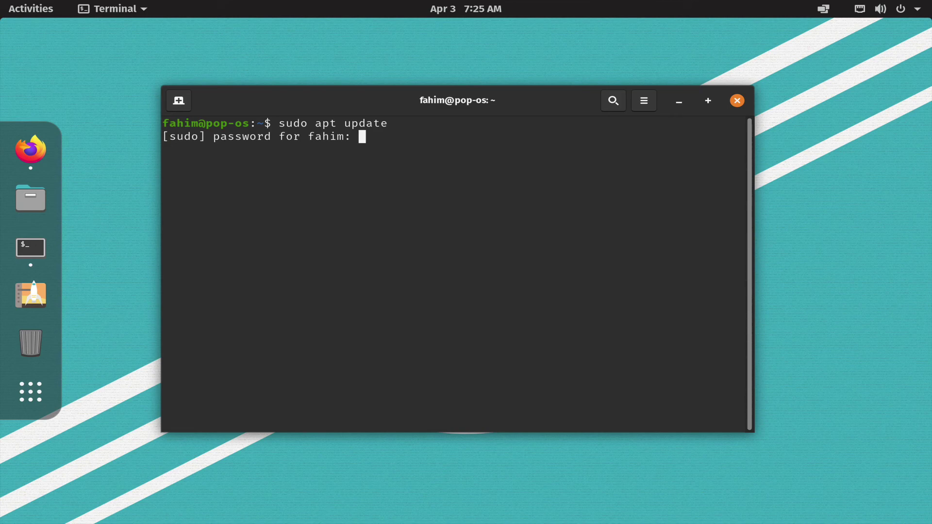
pyautogui.press('Return')
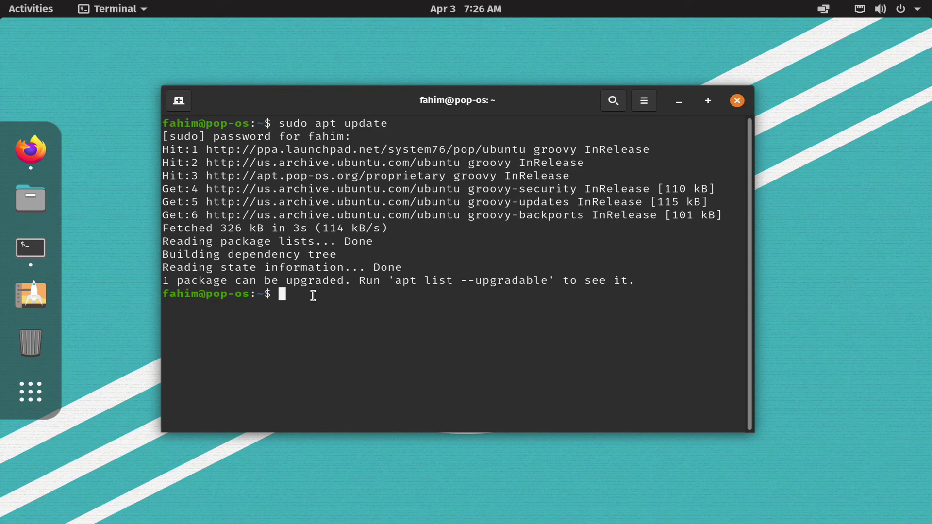
# Run sudo apt upgrade to upgrade the installed packages.
pyautogui.write('sudo apt upgrade')
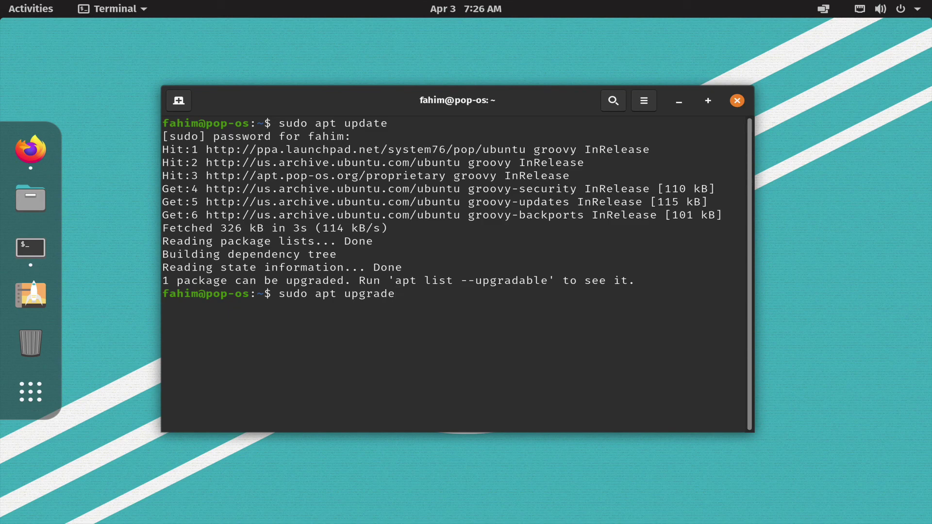
pyautogui.press('Return')
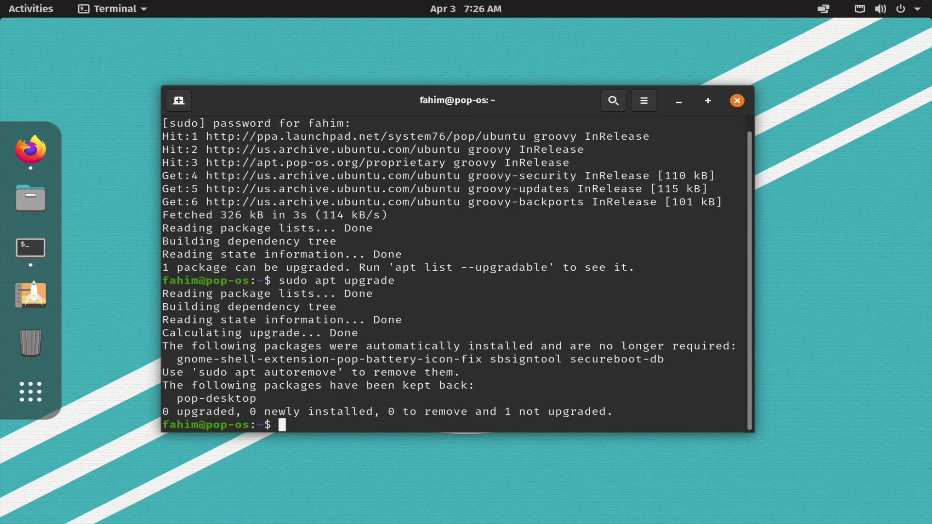